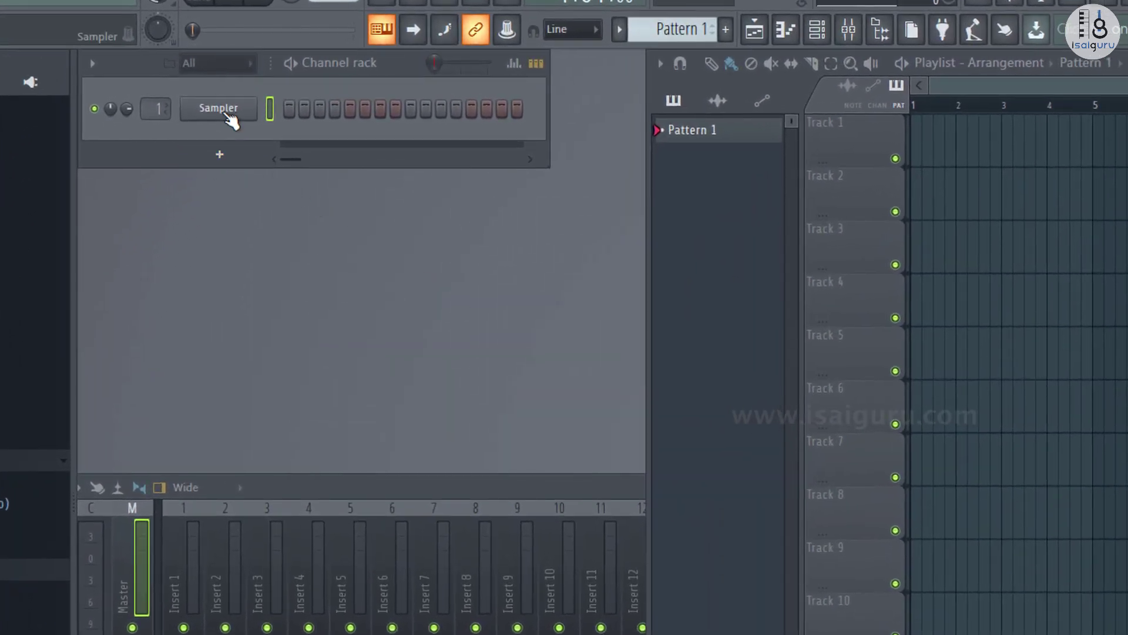
Add a 3x Osc instrument channel to the channel rack and reposition its plugin window beside the rack
left_click(219, 154)
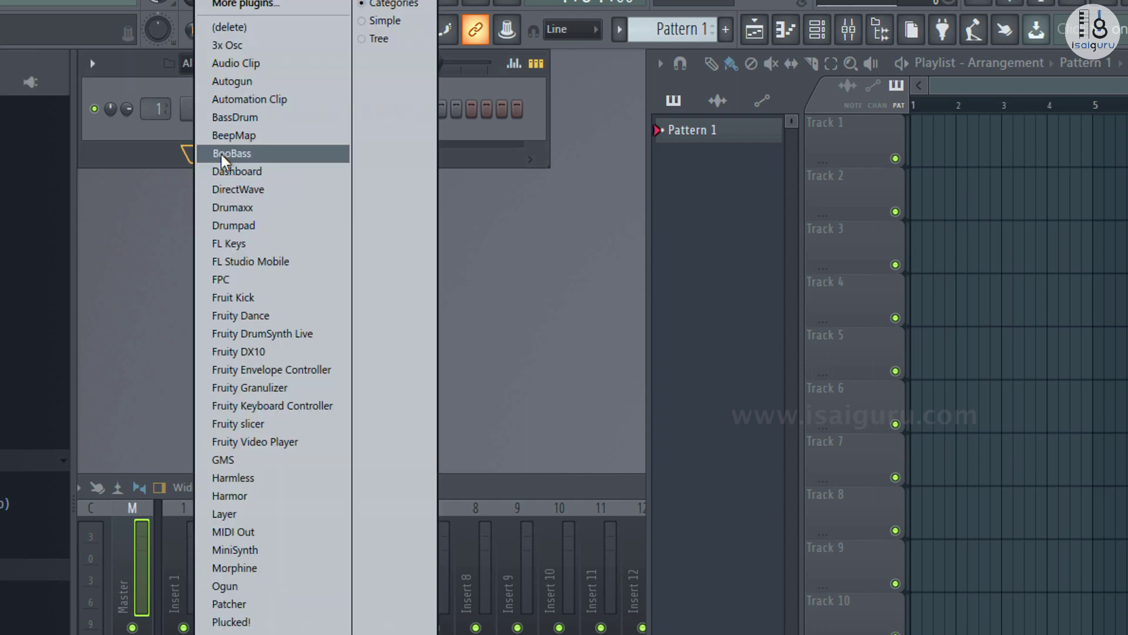
left_click(243, 47)
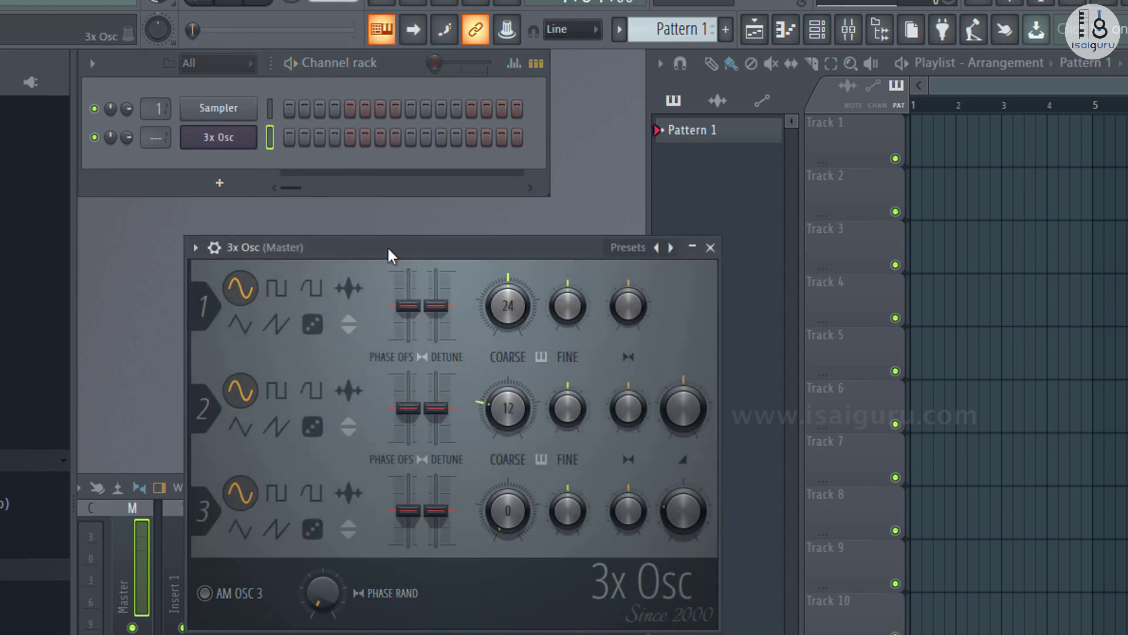
left_click_drag(387, 252, 485, 255)
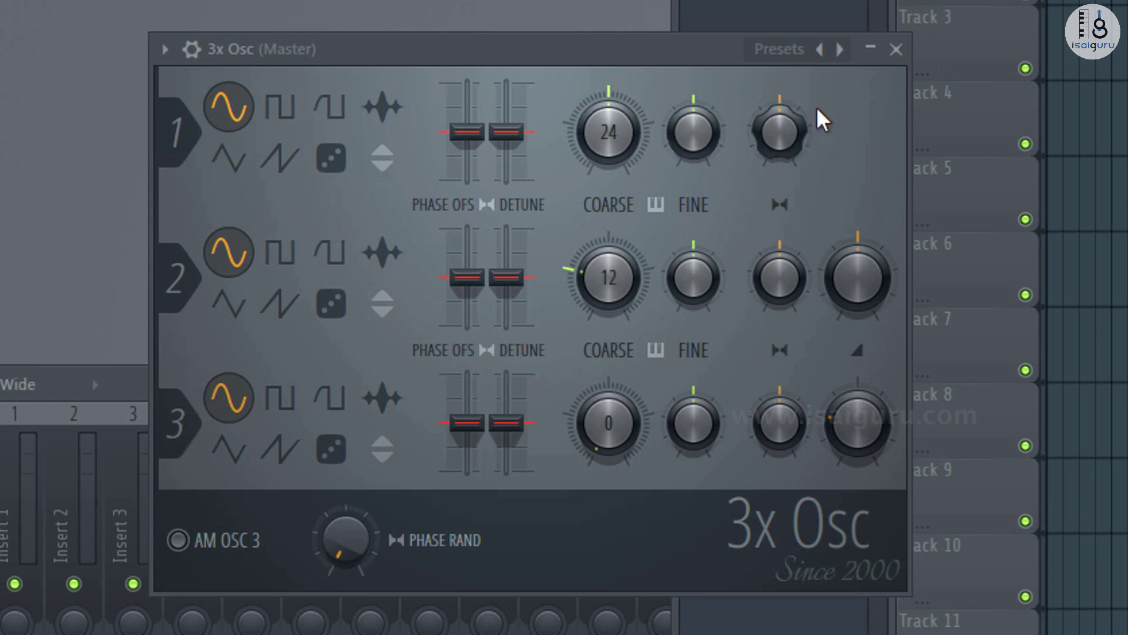
Examine the 3x Osc preset list and its detailed channel settings, closing both without changing anything
left_click(811, 53)
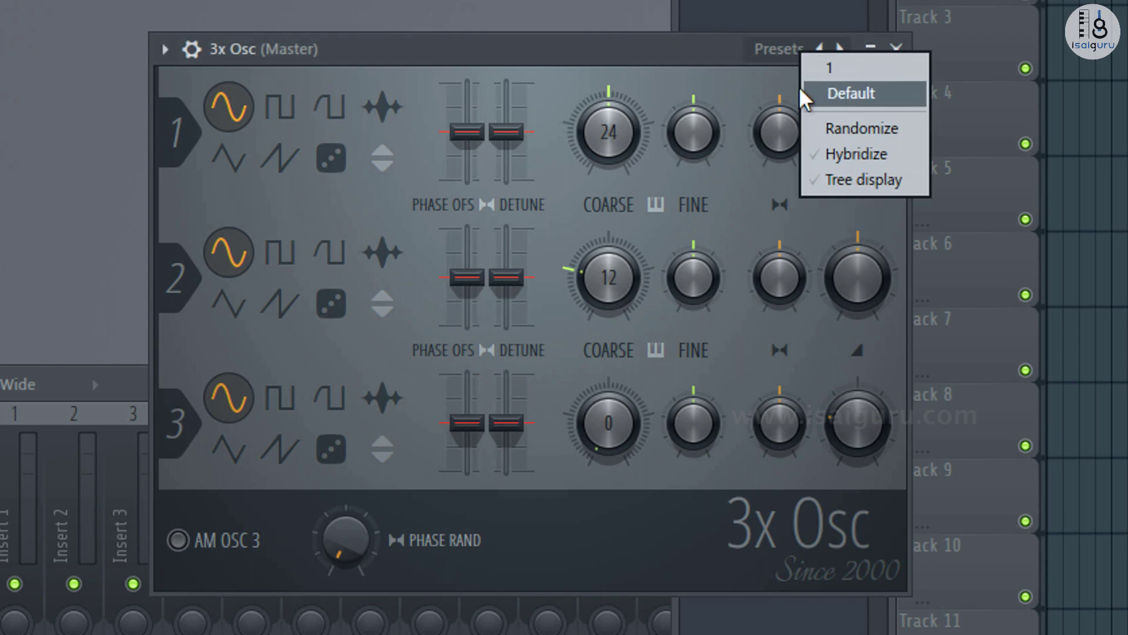
left_click(626, 48)
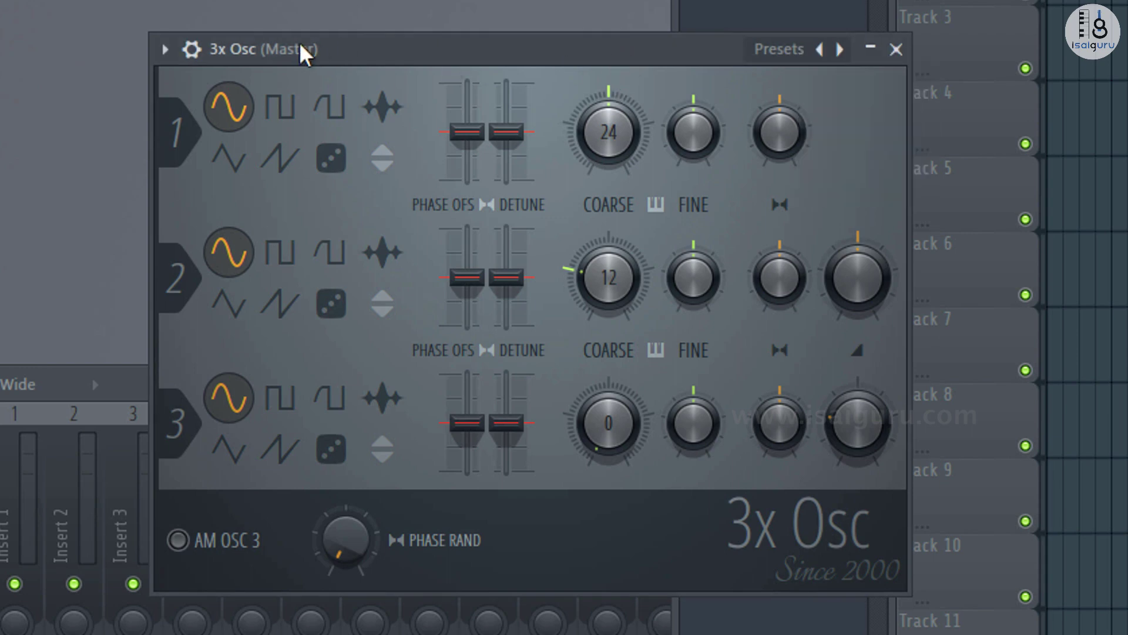
left_click(191, 49)
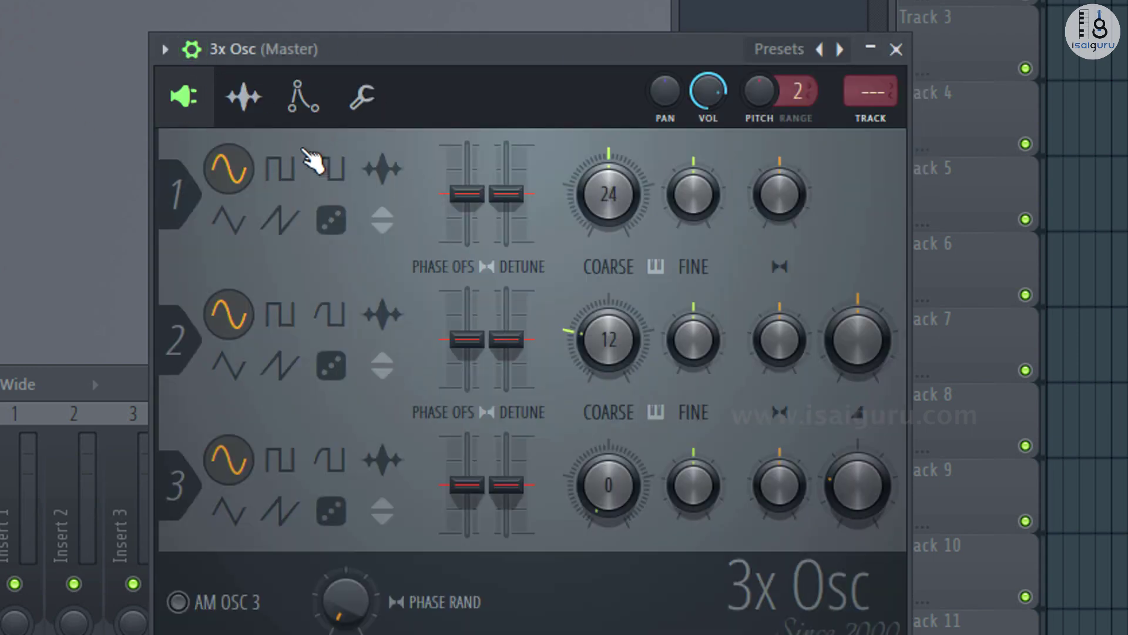
left_click(196, 60)
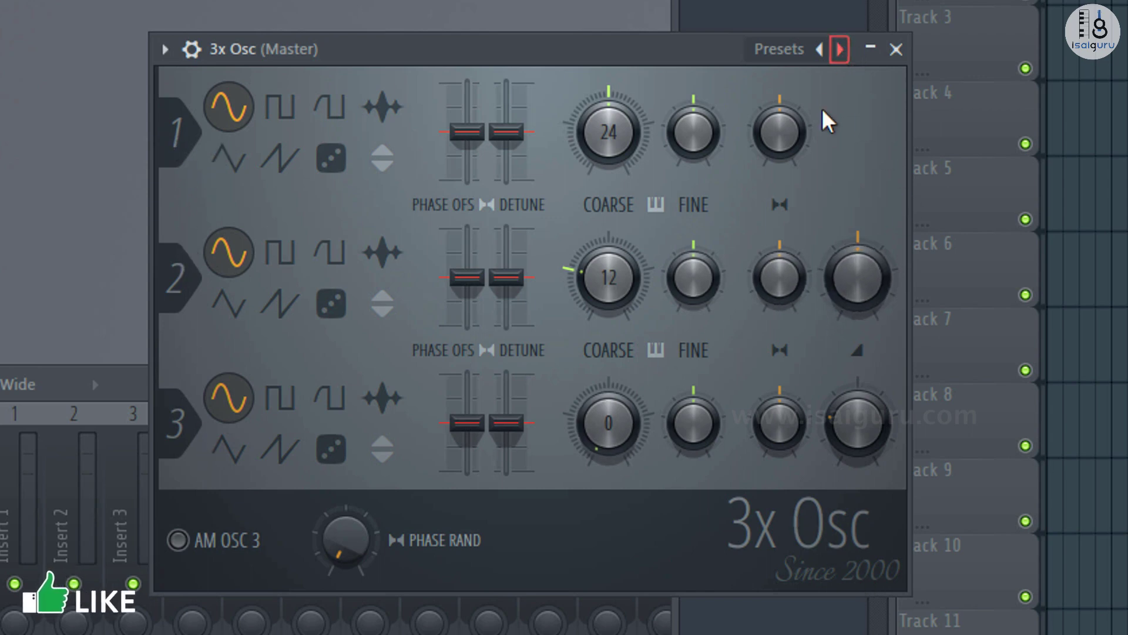
Turn the mix levels of oscillators 3 and 2 all the way down
left_click_drag(836, 419, 836, 464)
left_click_drag(841, 268, 841, 353)
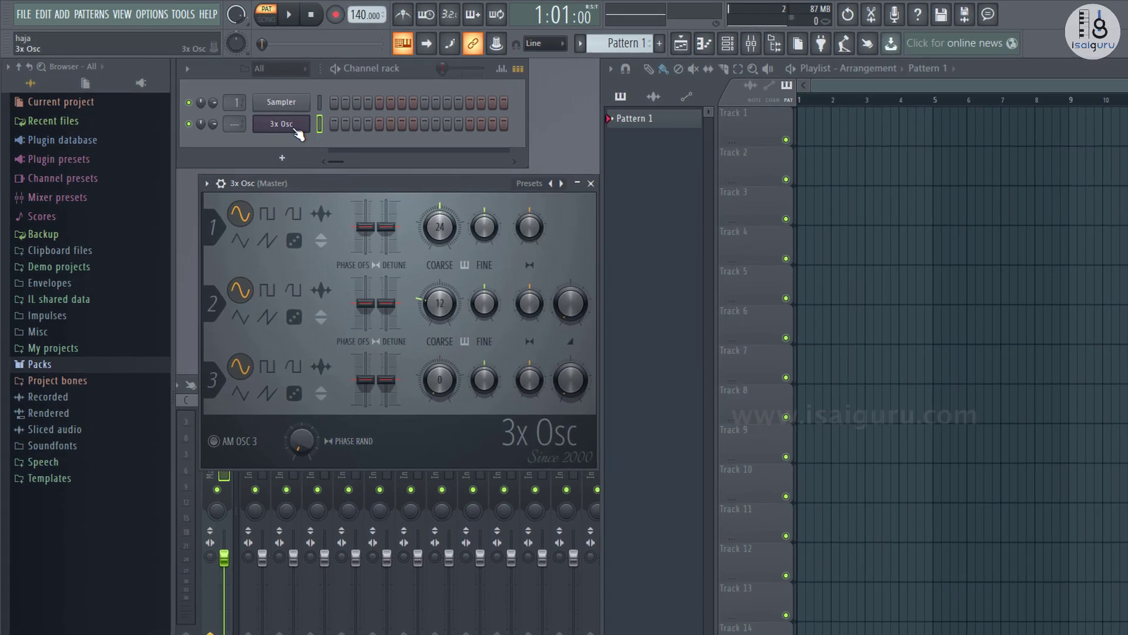
Open the piano roll for the 3x Osc channel and audition the C3 and C2 keys
right_click(296, 133)
left_click(332, 122)
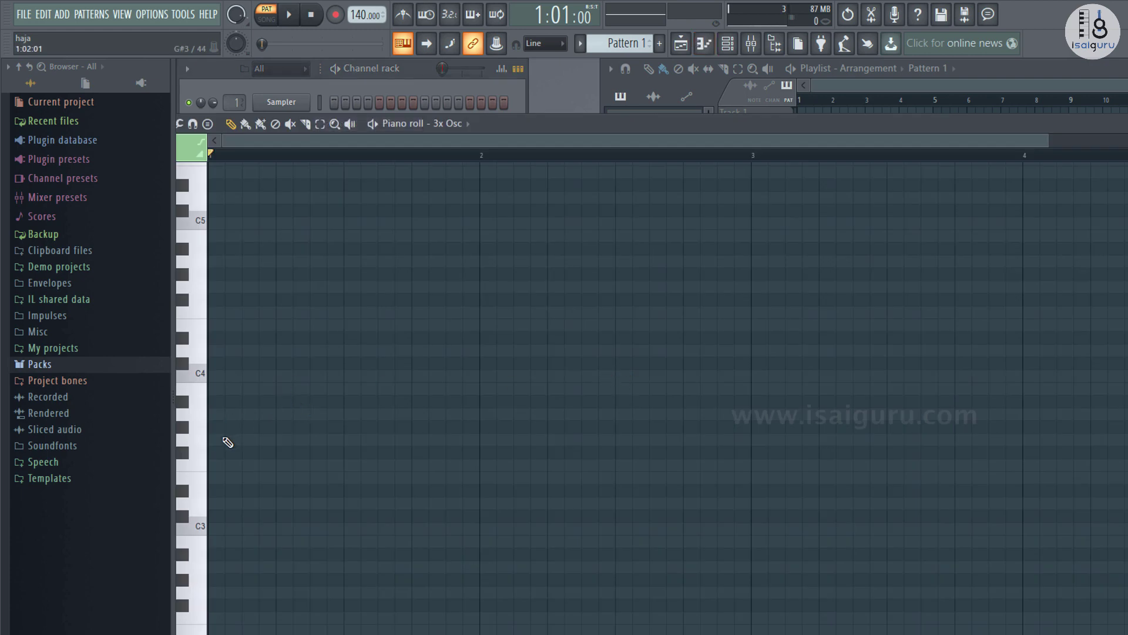
left_click(200, 531)
scroll(240, 557, "down", 3)
left_click(201, 567)
left_click(201, 415)
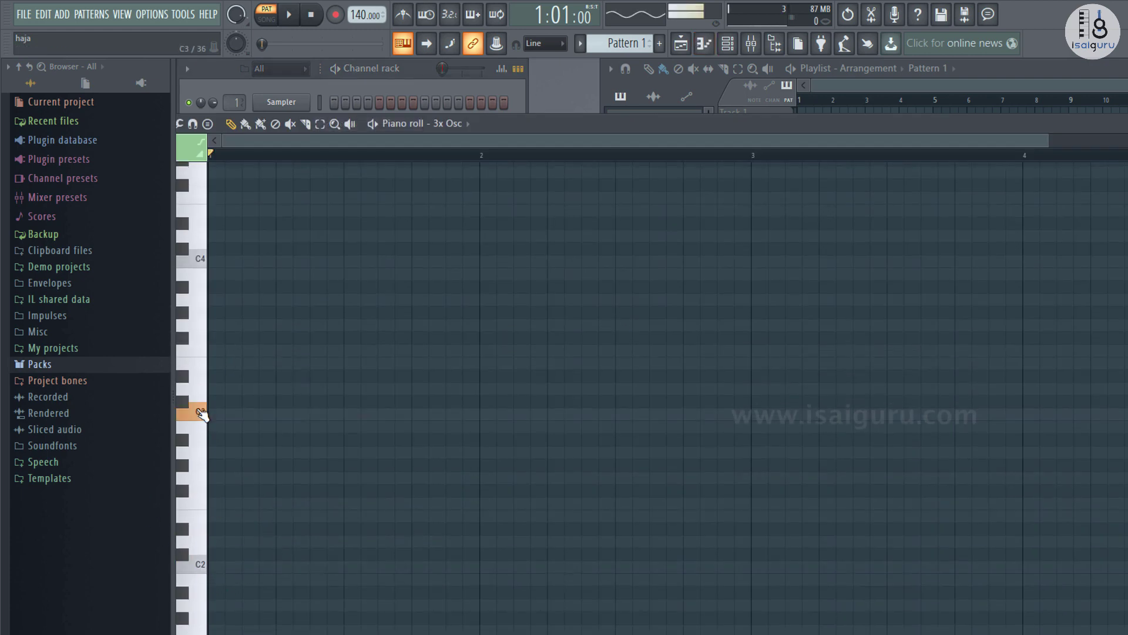
Draw one-beat notes C3, G3, E3 and D3 across bar 1, followed by a B2 note filling bar 2
left_click(265, 416)
left_click_drag(265, 415, 202, 411)
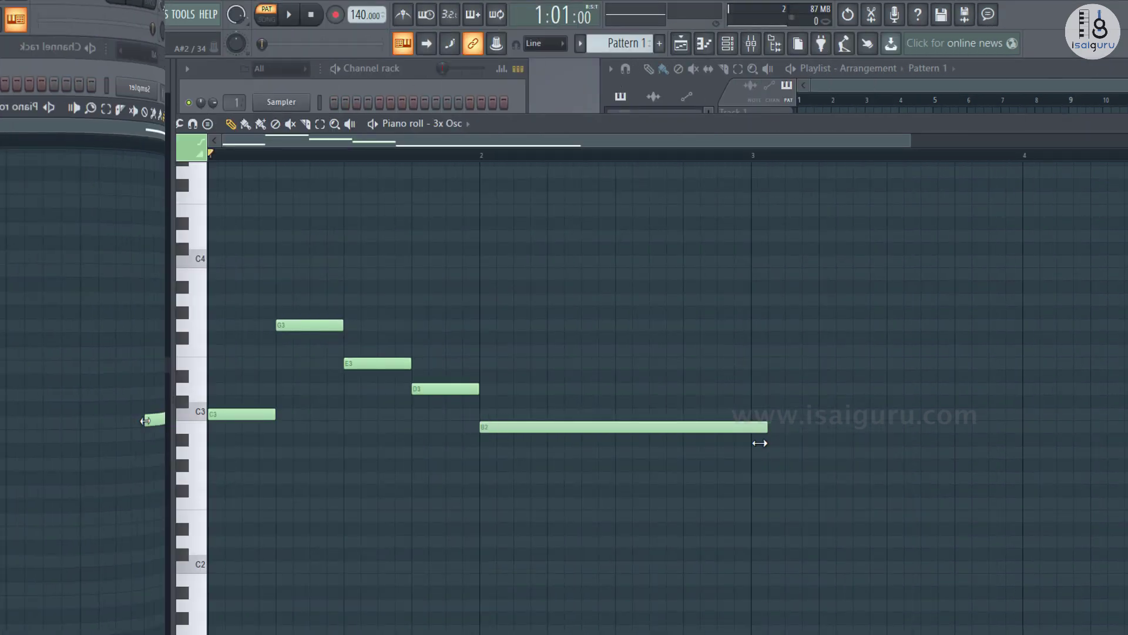
left_click_drag(759, 443, 747, 441)
Play back the melody, closing the piano roll, and listen to it with the 3x Osc window in view
key("space")
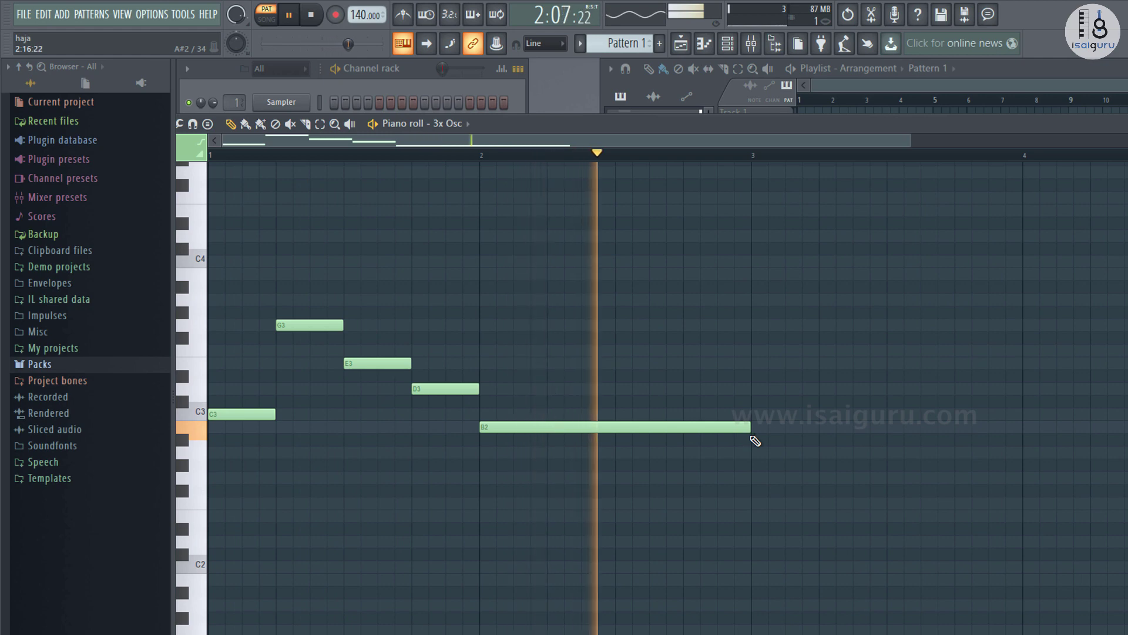
key("space")
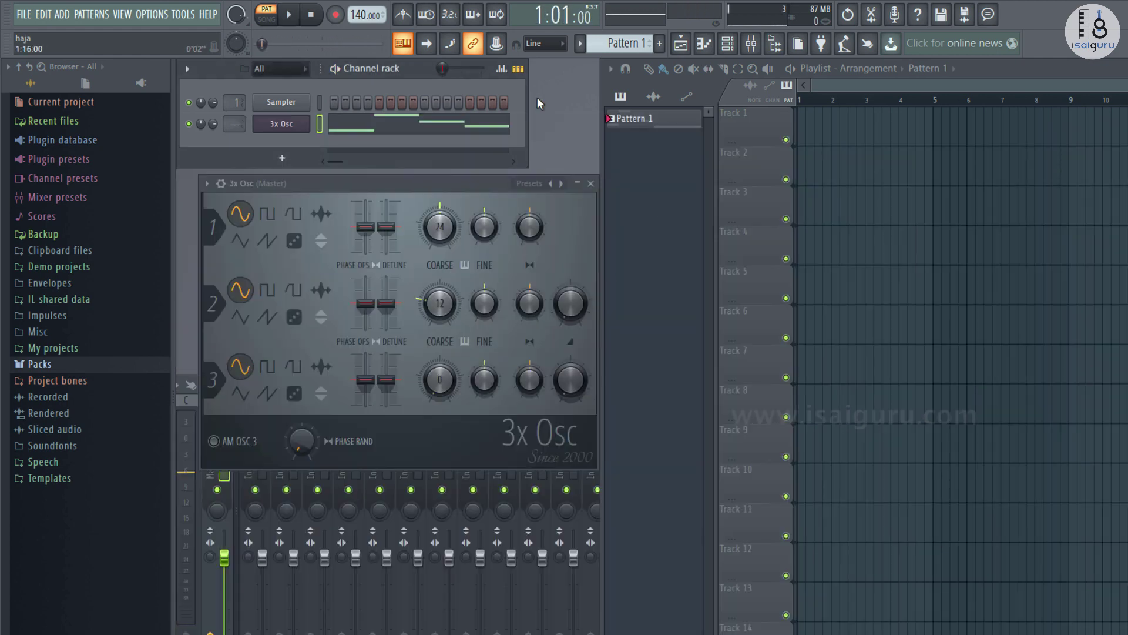
key("space")
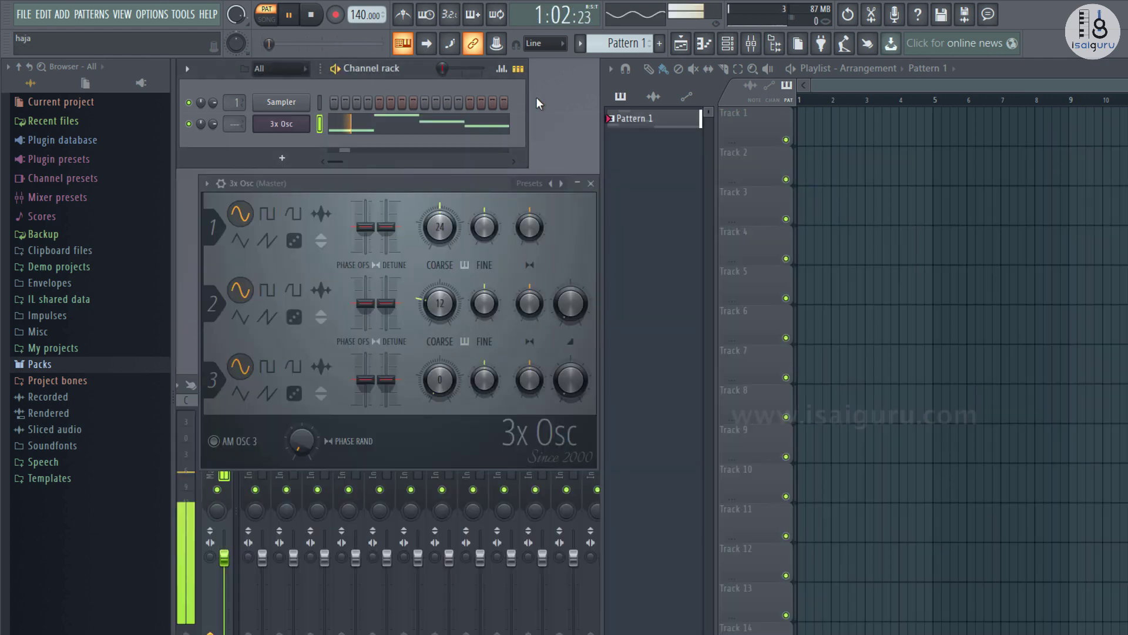
key("space")
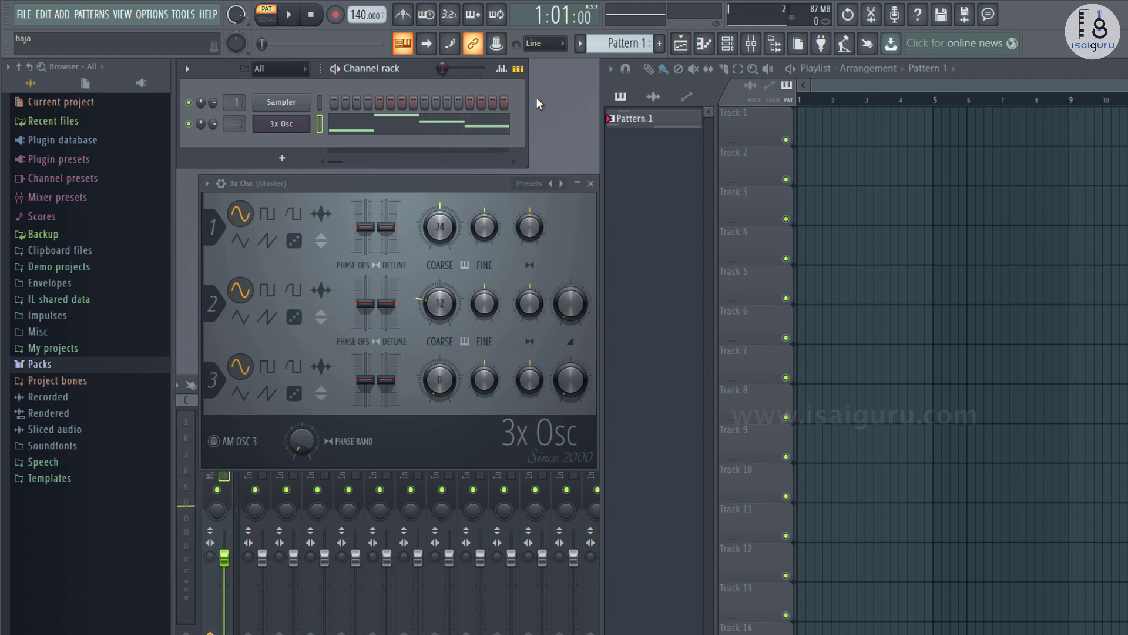
key("space")
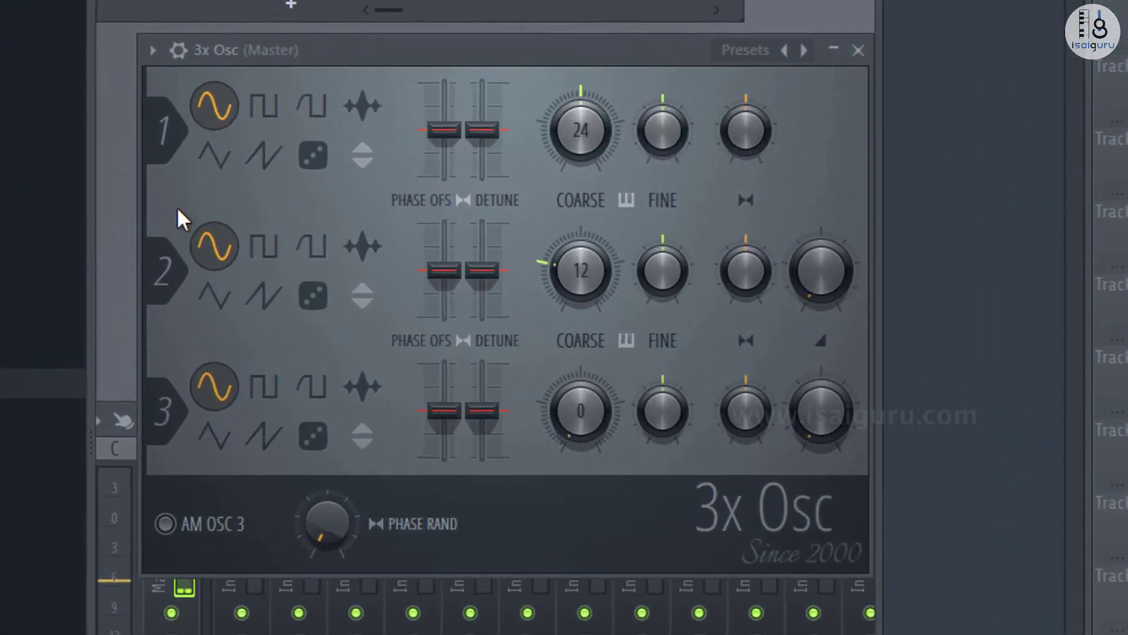
Try the square, rounded, triangle, sawtooth and noise shapes on oscillator 1, and return it to the sine shape
left_click(263, 114)
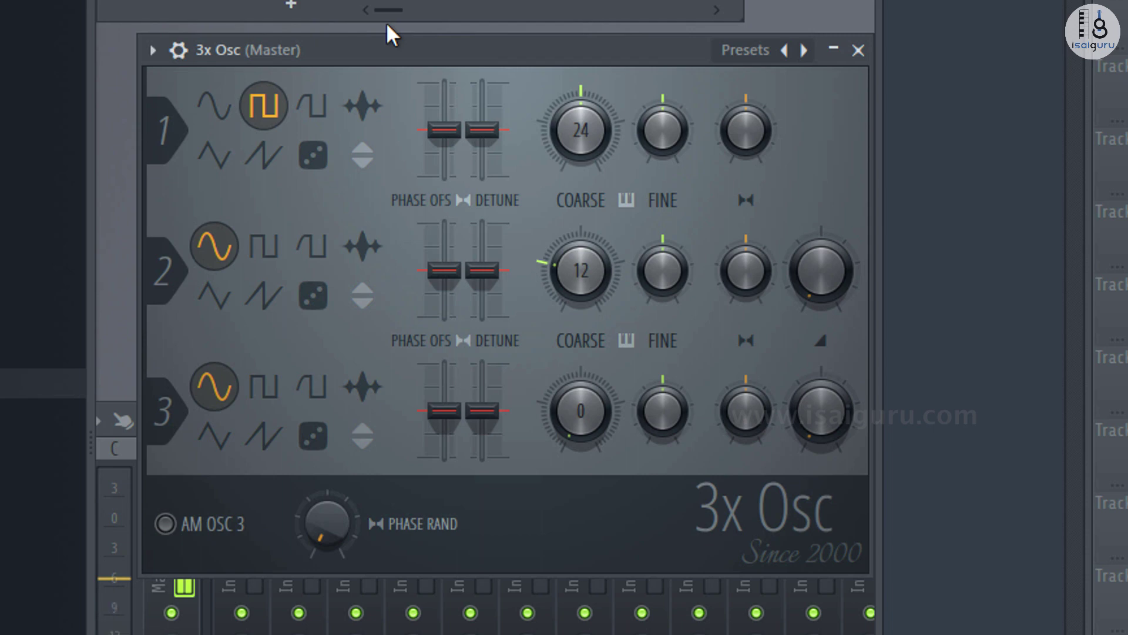
left_click(320, 106)
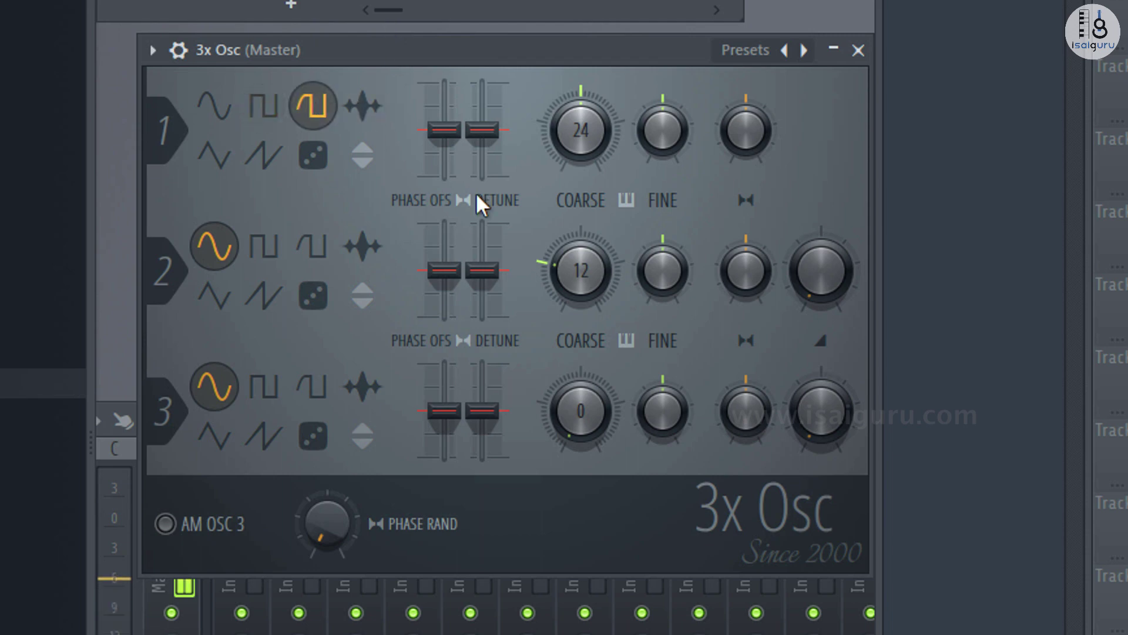
left_click(214, 156)
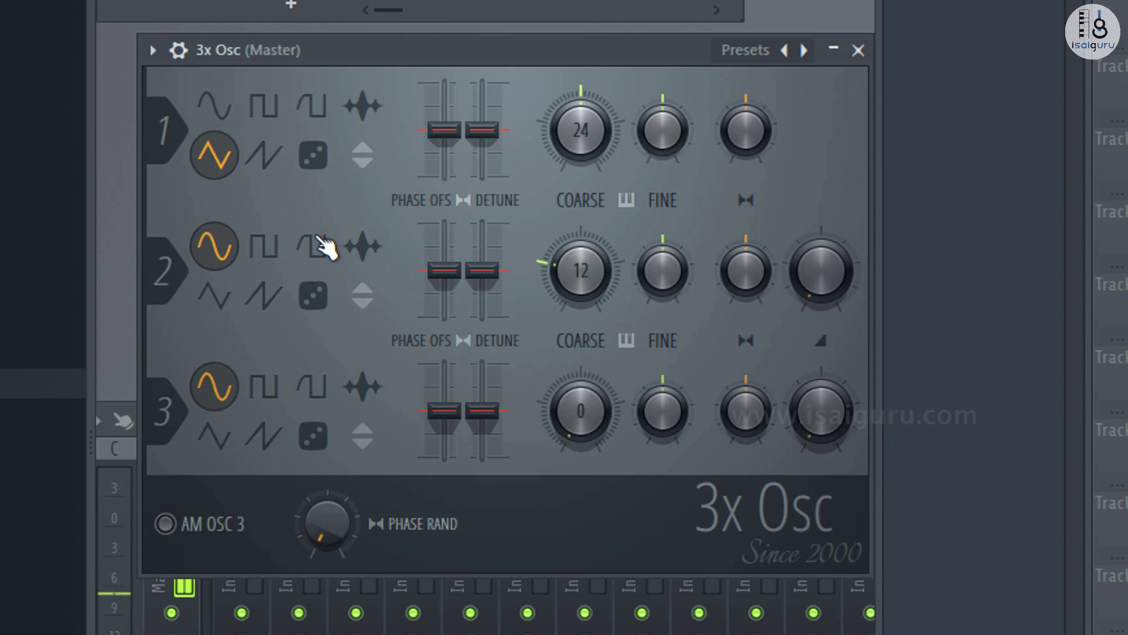
left_click(268, 157)
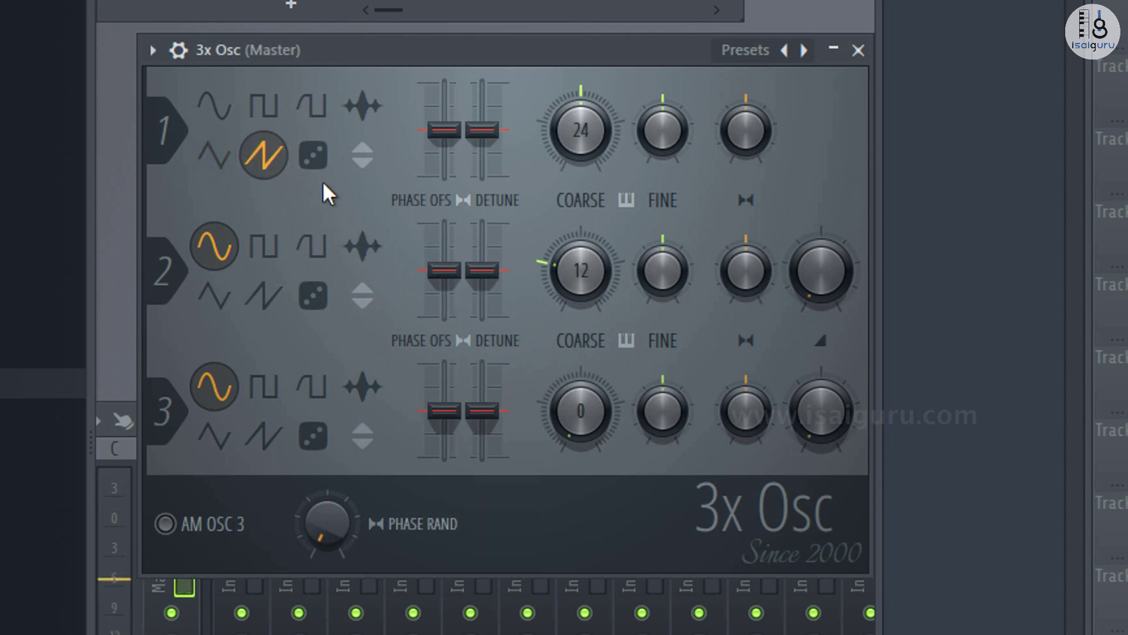
left_click(317, 158)
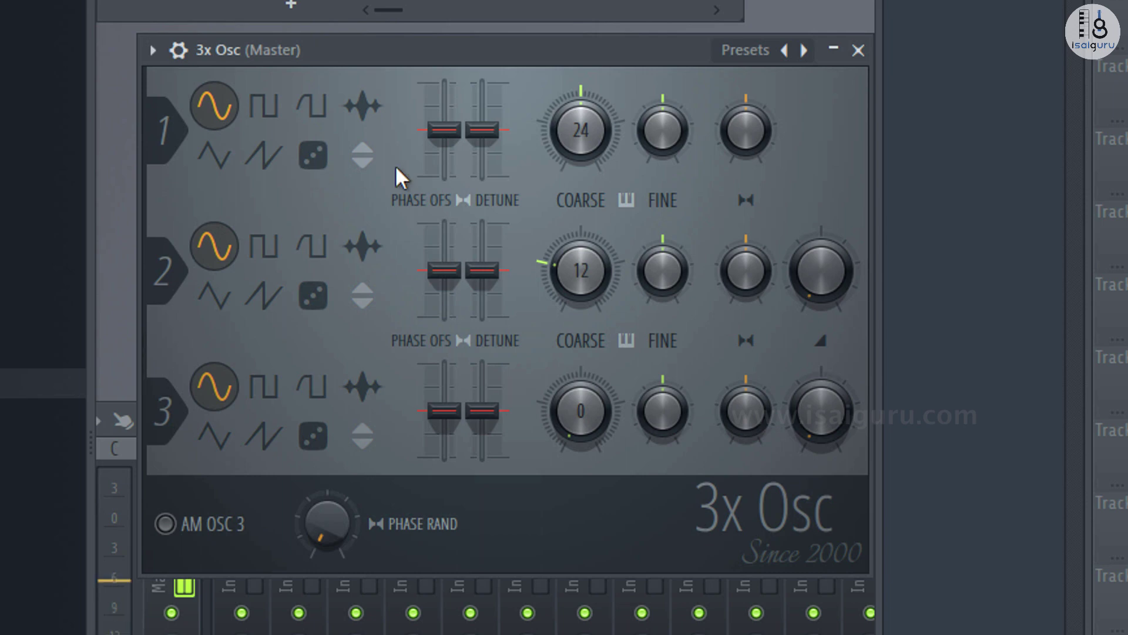
Toggle oscillator 1's inversion on and off twice to compare the sound
left_click(364, 157)
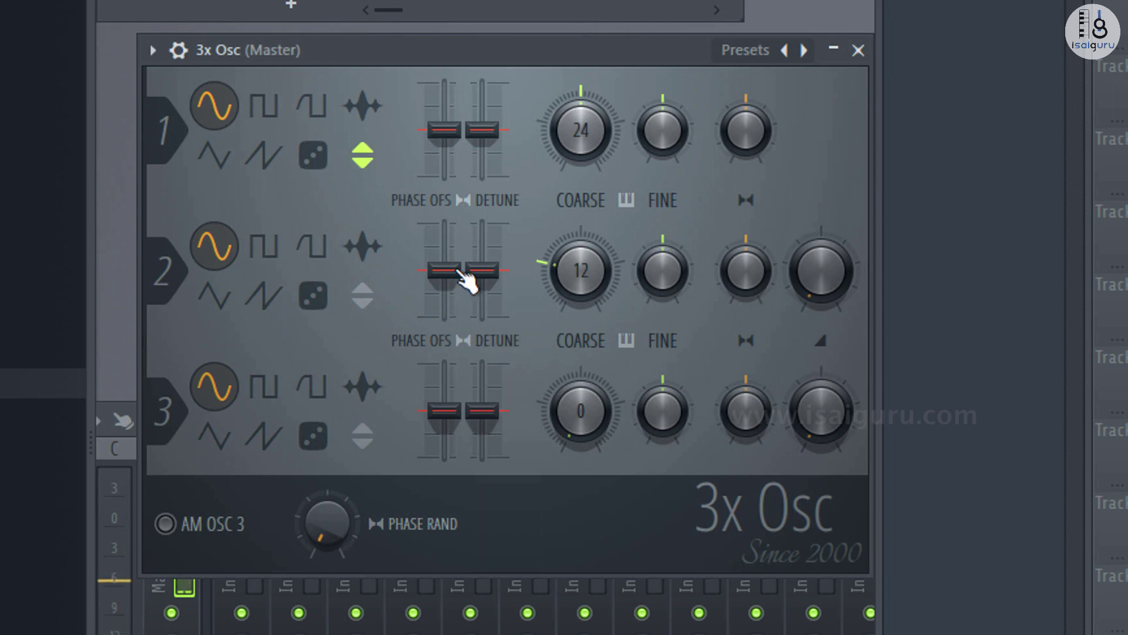
left_click(363, 156)
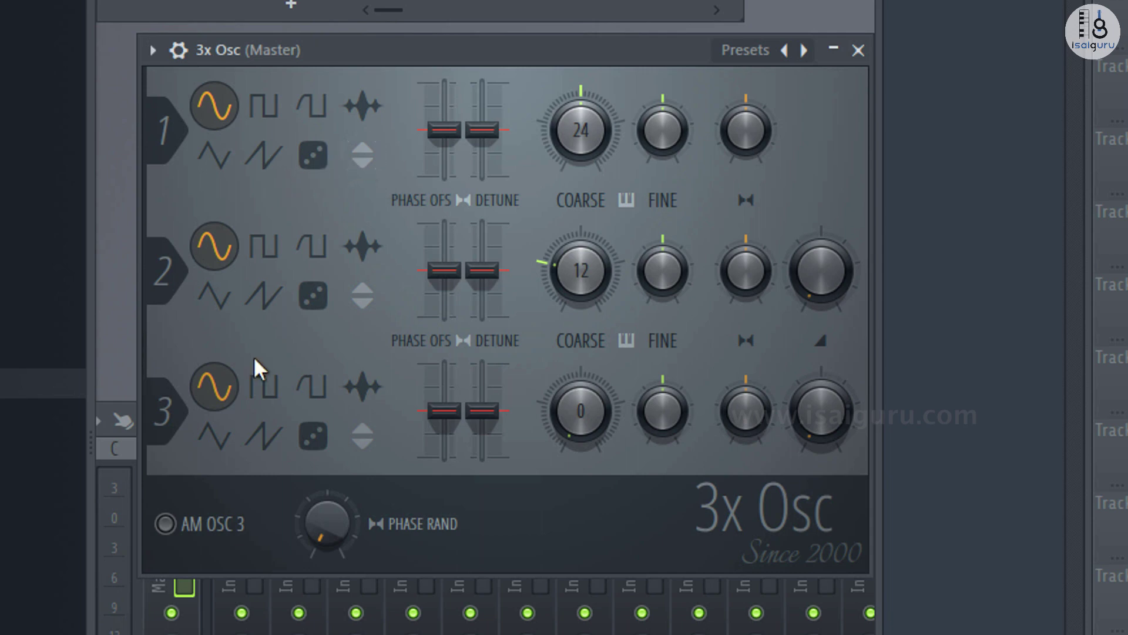
left_click(364, 154)
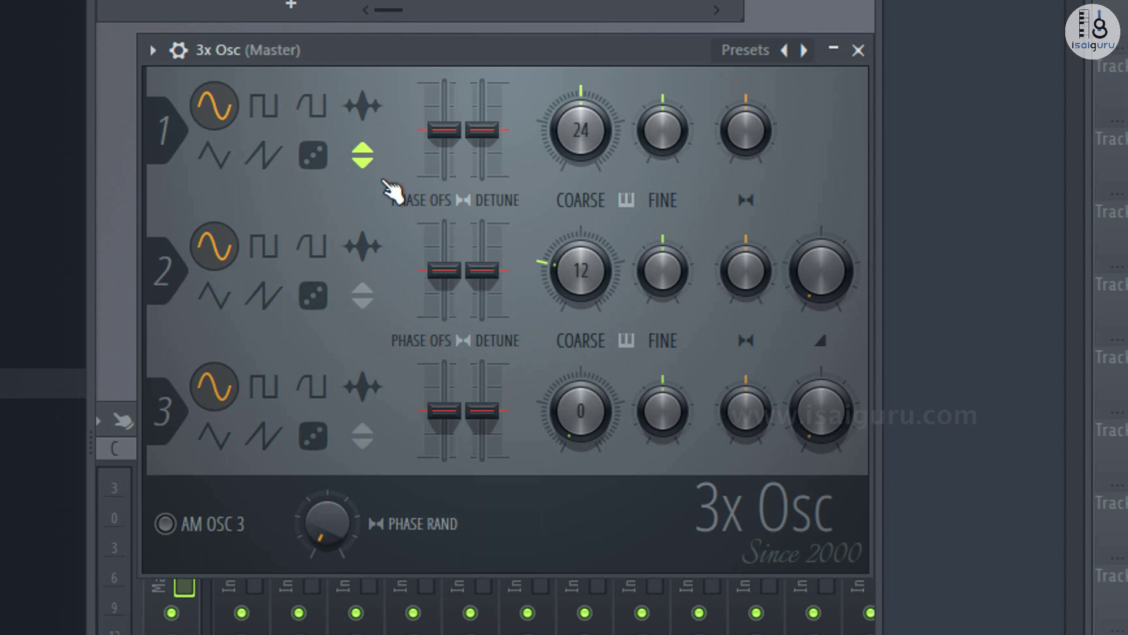
left_click(363, 155)
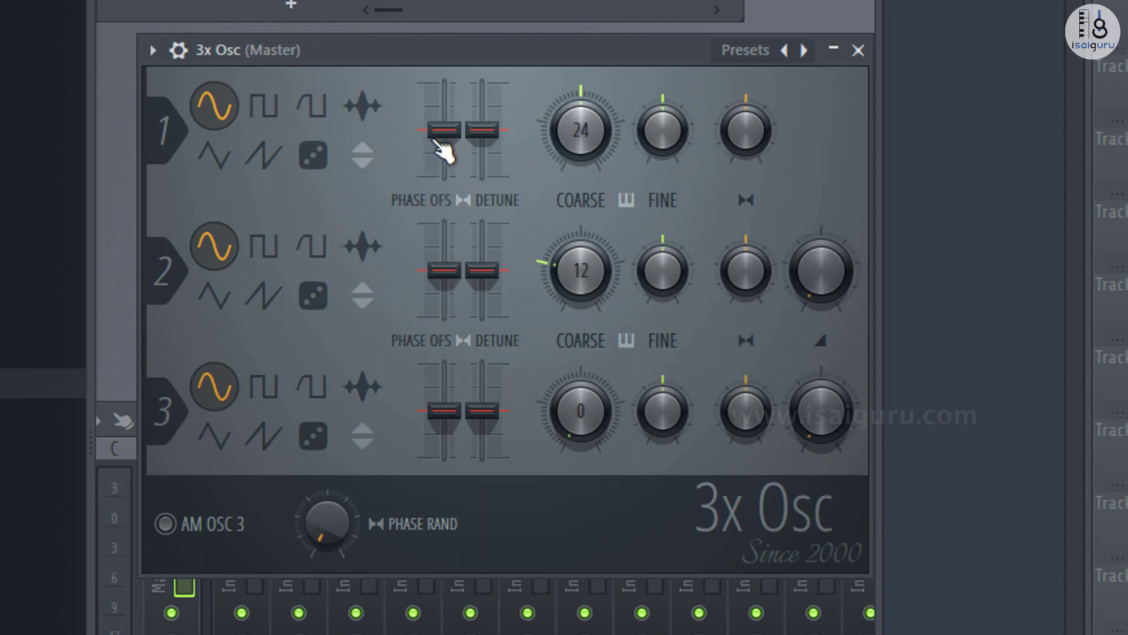
Test oscillator 1's phase offset at its maximum and vary its detune, returning both sliders to centre
left_click_drag(448, 141, 445, 82)
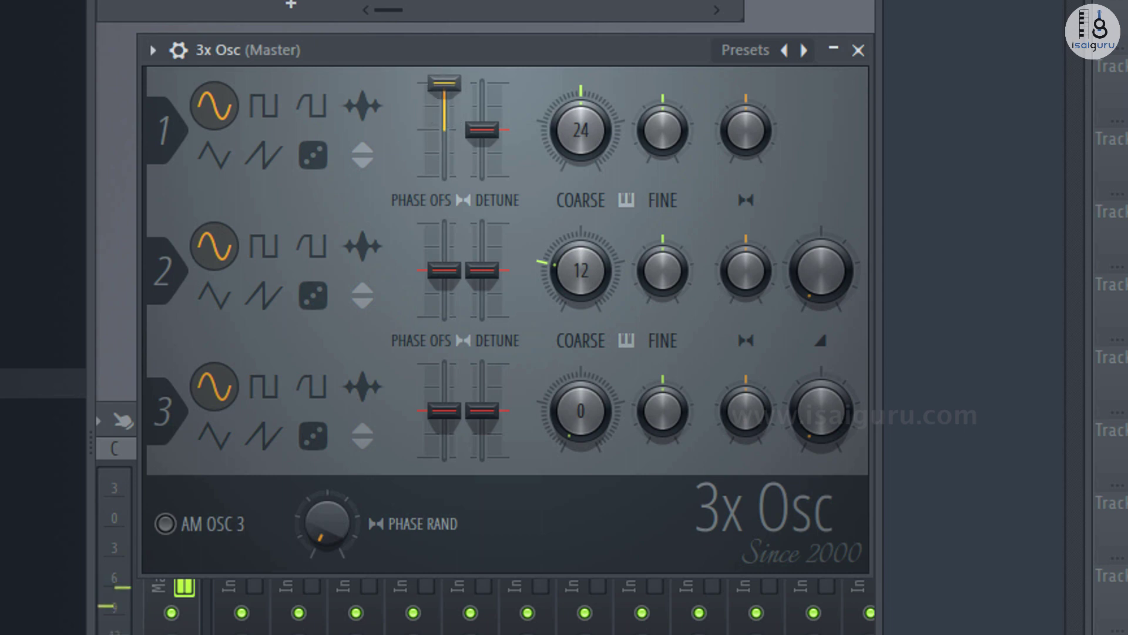
left_click_drag(444, 84, 445, 129)
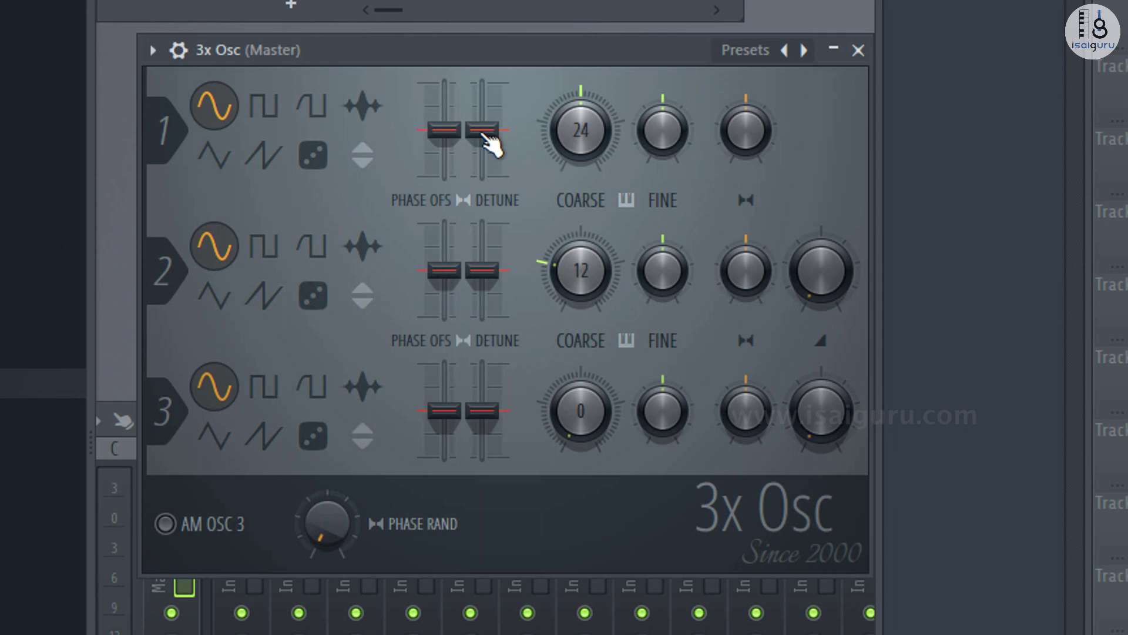
mouse_move(445, 131)
left_mouse_down()
mouse_move(445, 101)
mouse_move(444, 177)
mouse_move(445, 130)
left_mouse_up()
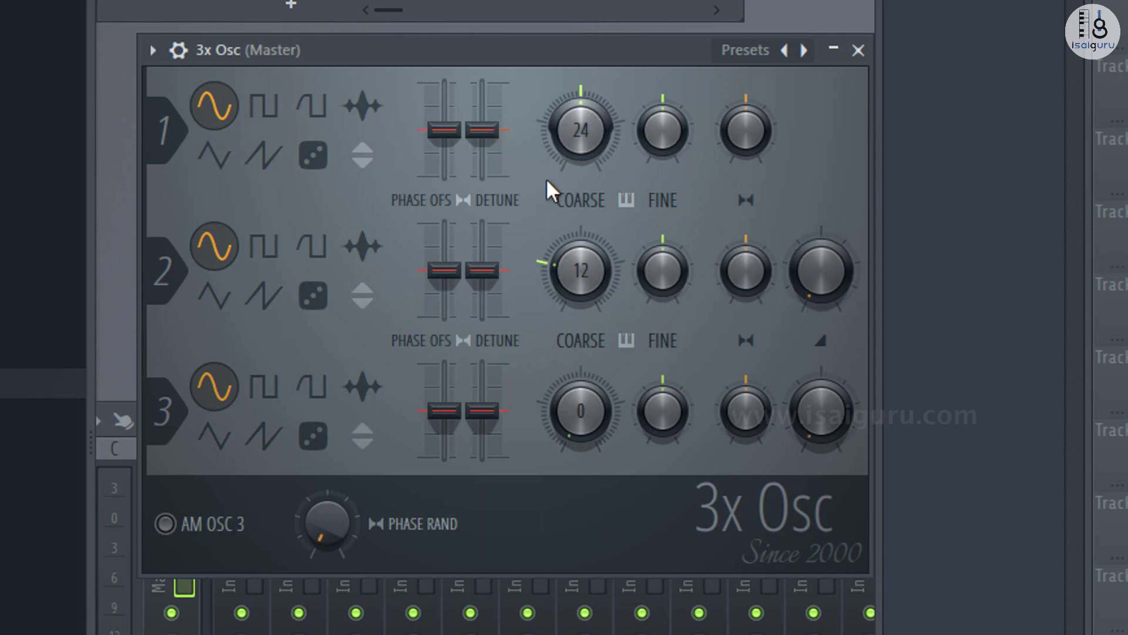
mouse_move(485, 131)
left_mouse_down()
mouse_move(494, 93)
mouse_move(496, 177)
mouse_move(496, 134)
mouse_move(482, 131)
left_mouse_up()
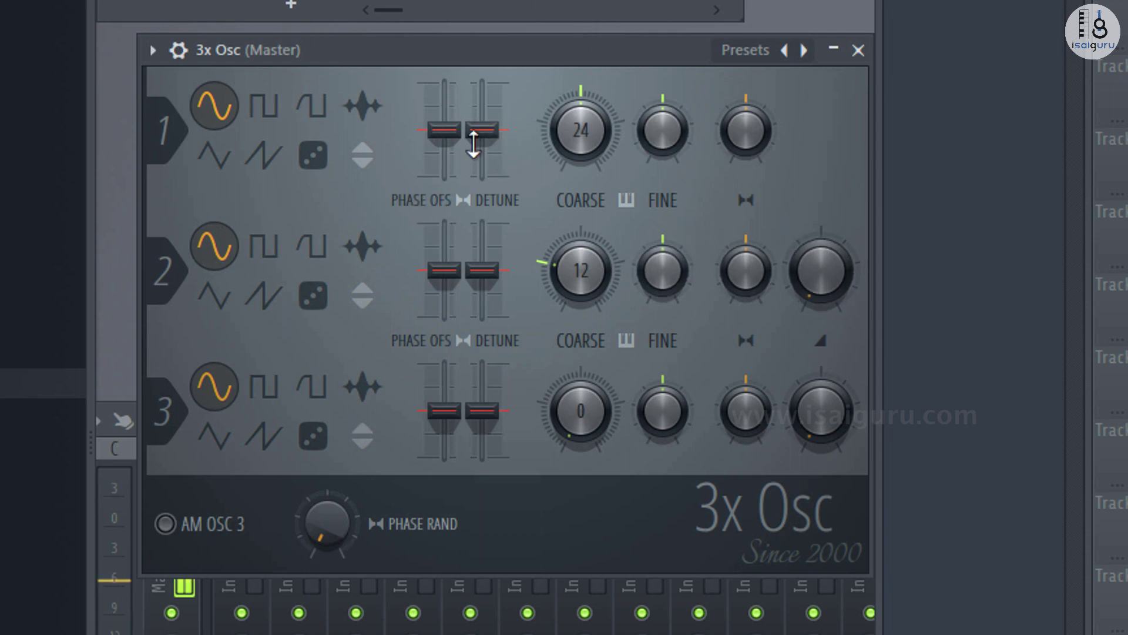
mouse_move(482, 130)
left_mouse_down()
mouse_move(482, 144)
mouse_move(482, 118)
mouse_move(482, 130)
left_mouse_up()
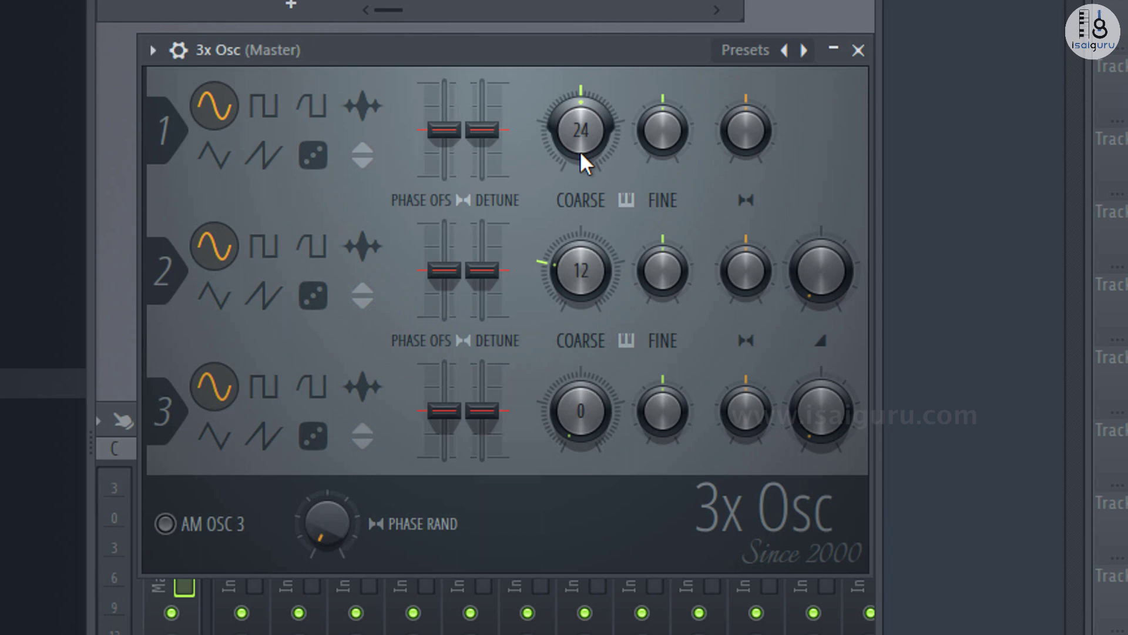
Set oscillator 1's coarse pitch to 36 after comparing it with 24, and test its fine pitch and panning
left_click_drag(580, 151, 580, 123)
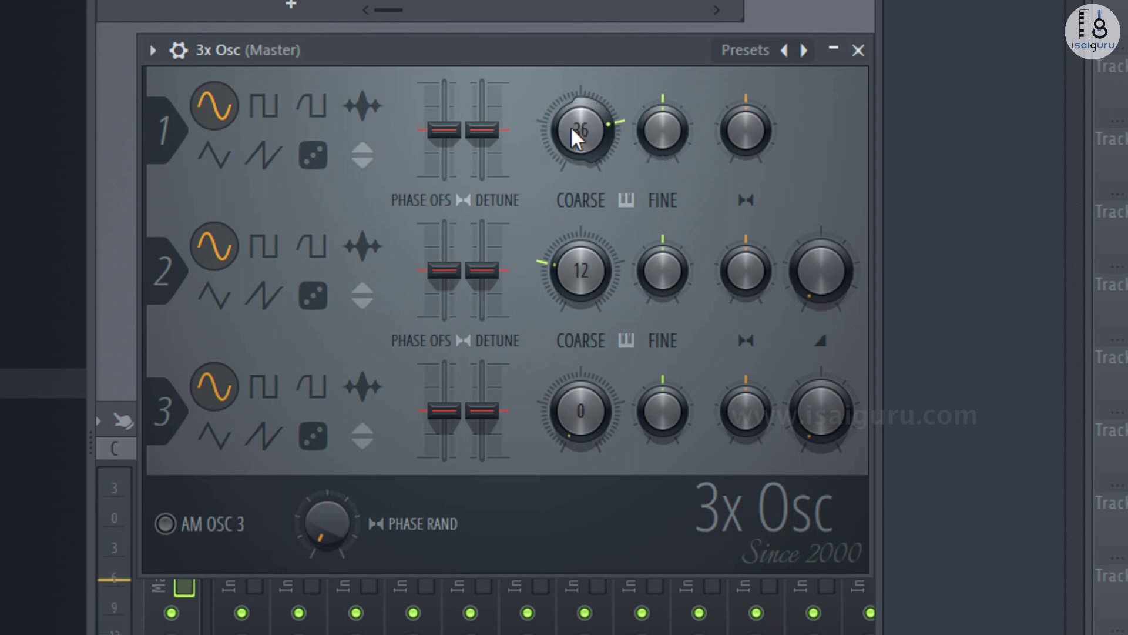
left_click_drag(571, 127, 571, 155)
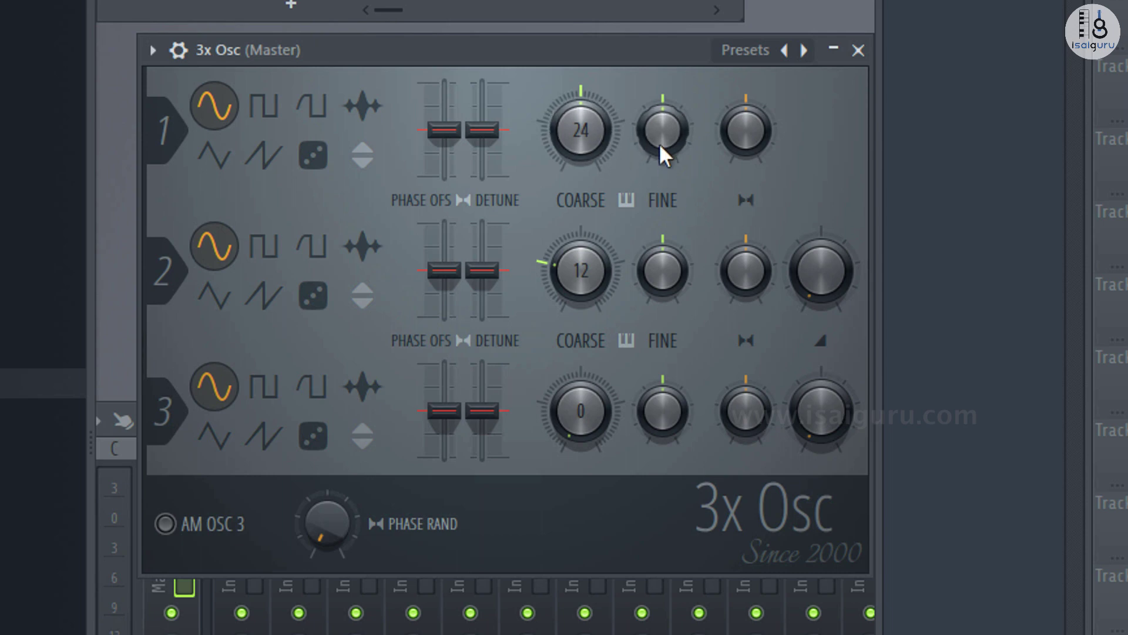
left_click_drag(581, 134, 580, 107)
mouse_move(658, 135)
left_mouse_down()
mouse_move(658, 123)
mouse_move(659, 150)
mouse_move(661, 129)
left_mouse_up()
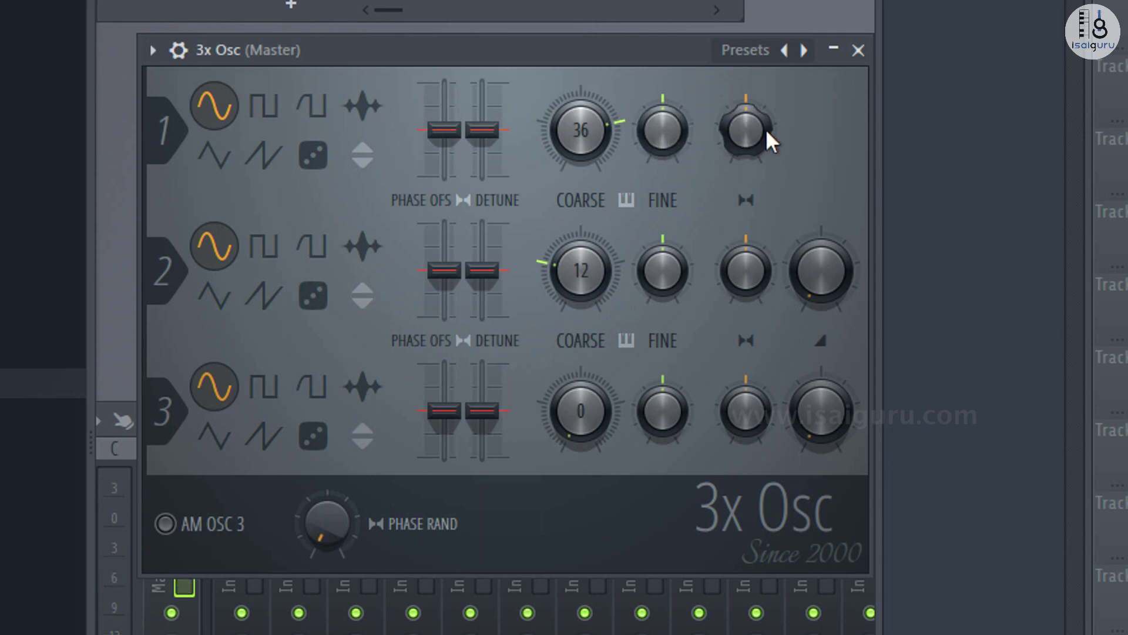
mouse_move(742, 129)
left_mouse_down()
mouse_move(742, 170)
mouse_move(741, 129)
left_mouse_up()
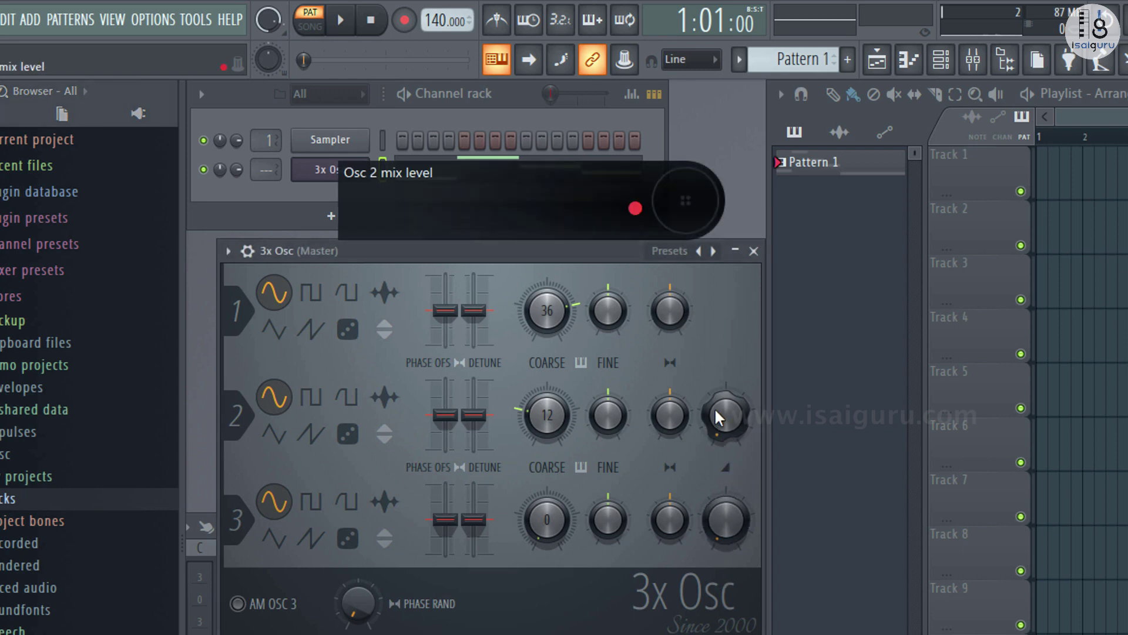
Turn oscillator 2's mix level down to its minimum
left_click_drag(718, 418, 718, 462)
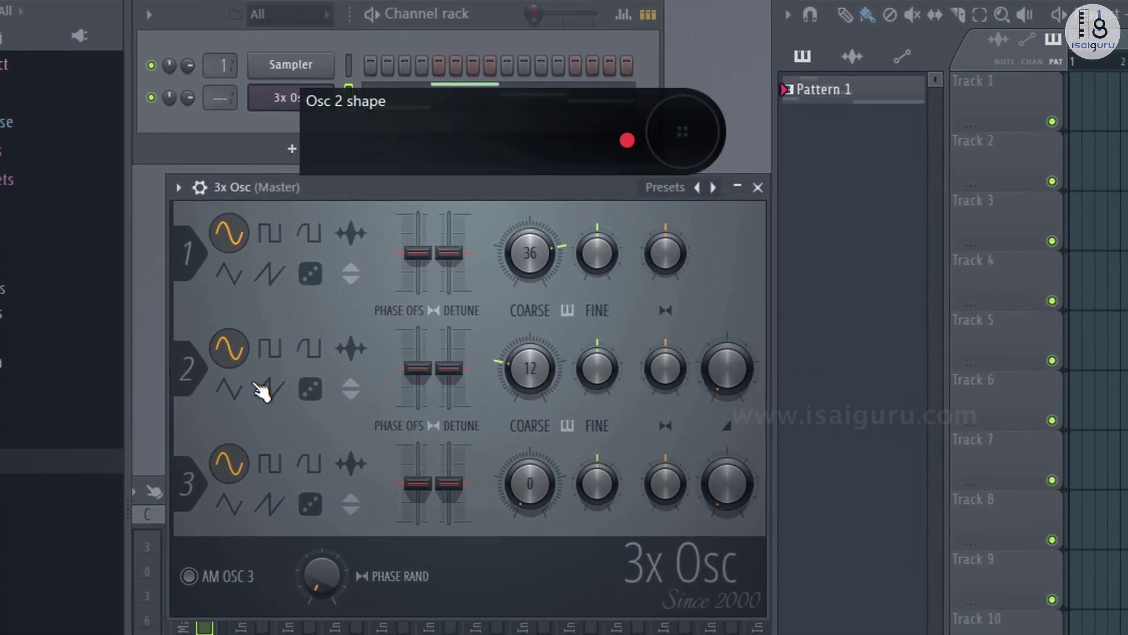
Set oscillator 2 to a square wave and bring its mix level to the midpoint after trying it at 100%
left_click(270, 351)
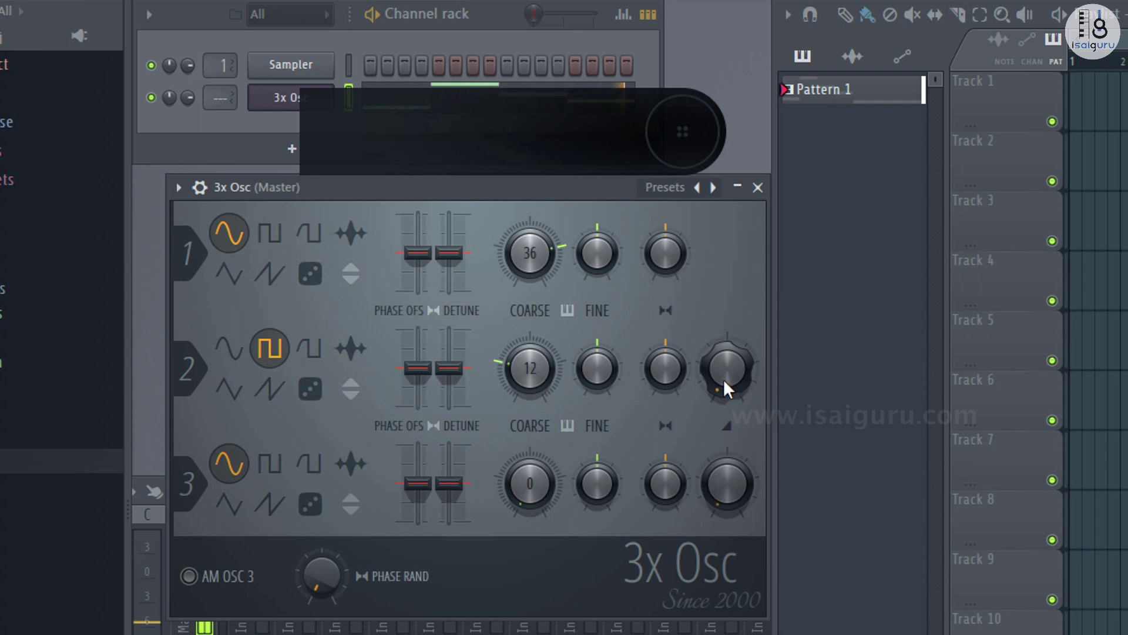
left_click_drag(724, 379, 723, 379)
left_click_drag(607, 256, 608, 256)
left_click_drag(722, 380, 722, 320)
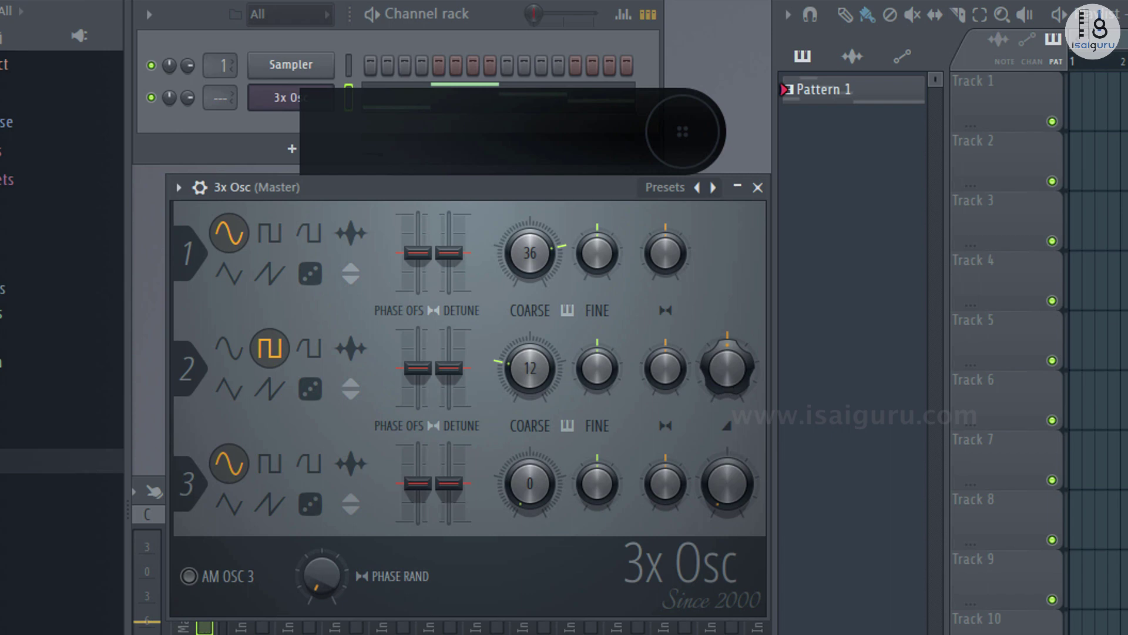
left_click_drag(727, 368, 726, 323)
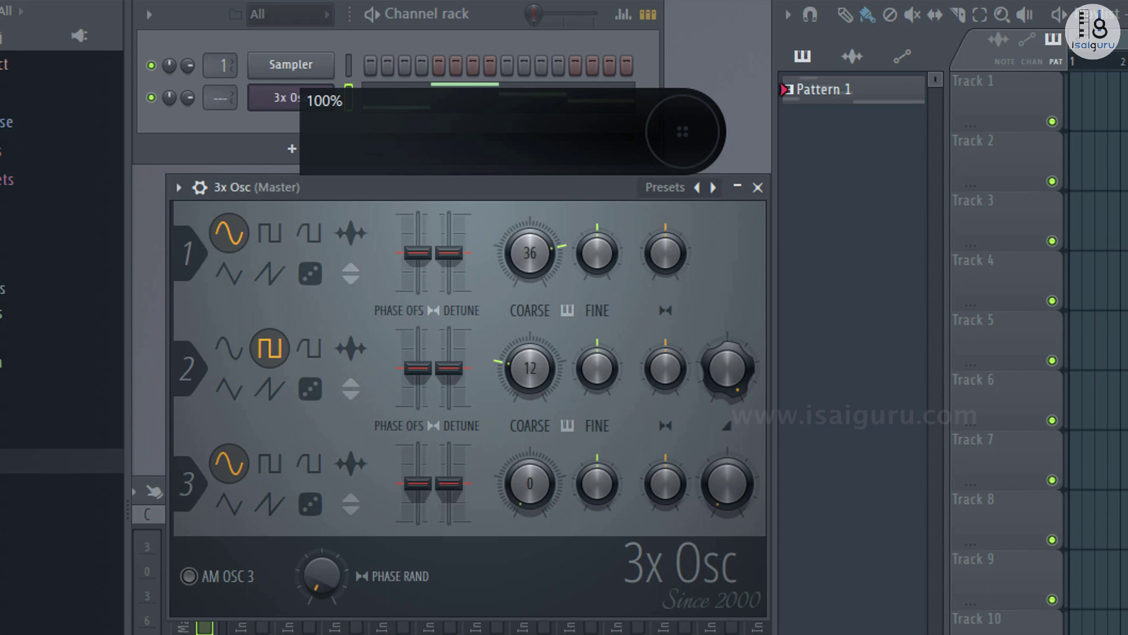
mouse_move(727, 368)
left_mouse_down()
mouse_move(727, 419)
mouse_move(729, 369)
left_mouse_up()
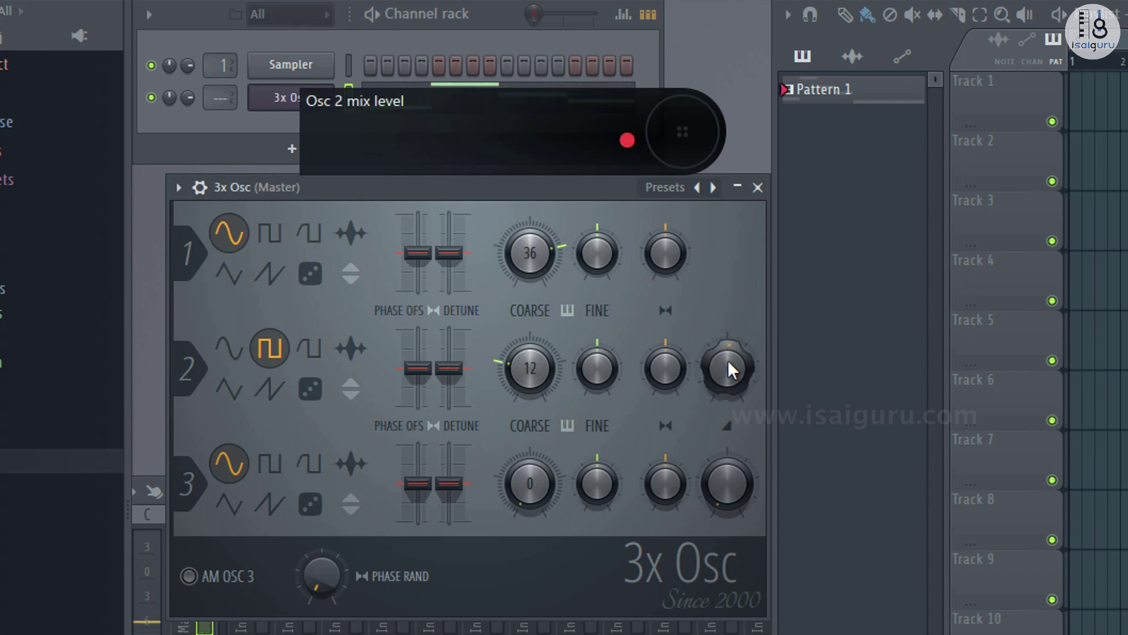
Test oscillators 1 and 2 panned hard to opposite sides while varying oscillator 2's mix level, and reset both pannings to centre
left_click_drag(667, 249, 670, 313)
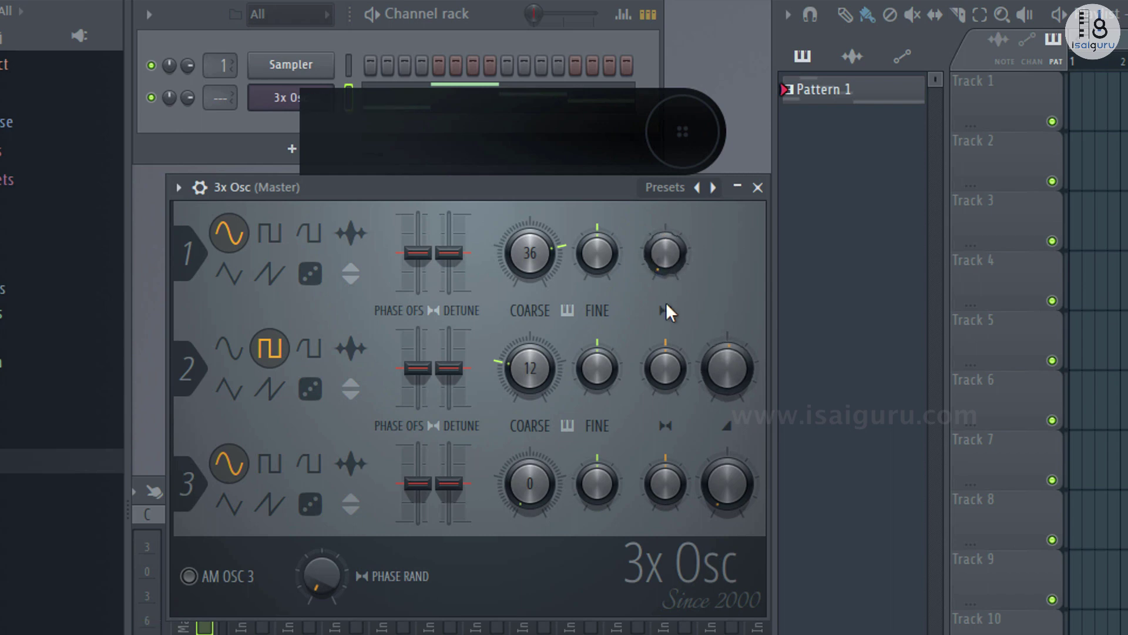
left_click_drag(662, 383, 662, 338)
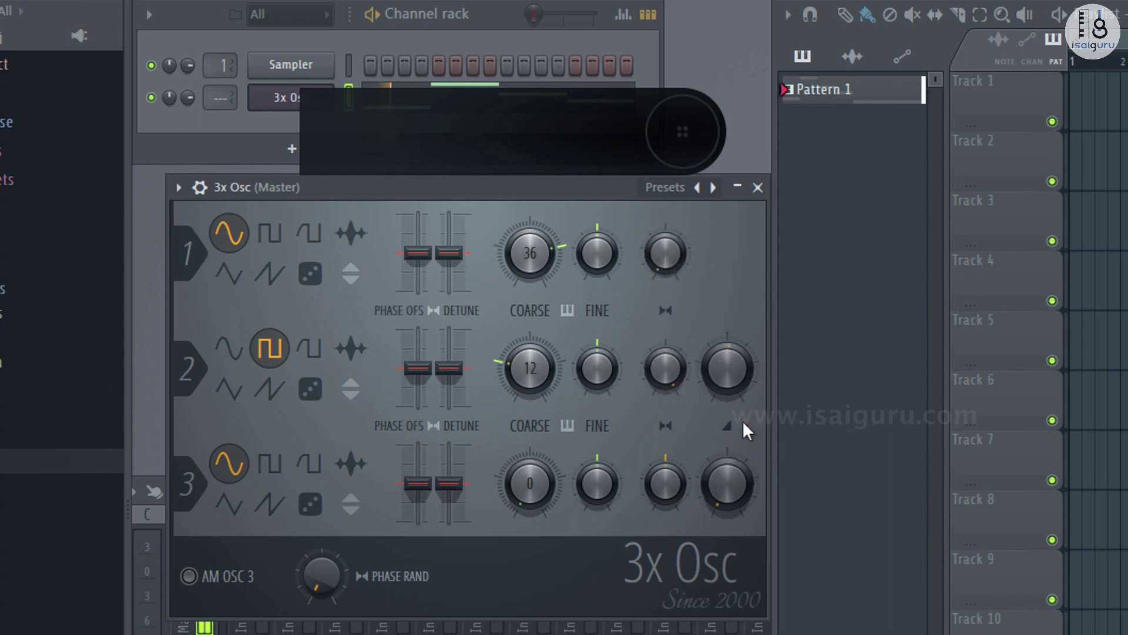
mouse_move(740, 373)
left_mouse_down()
mouse_move(741, 405)
mouse_move(740, 347)
mouse_move(741, 406)
mouse_move(741, 376)
left_mouse_up()
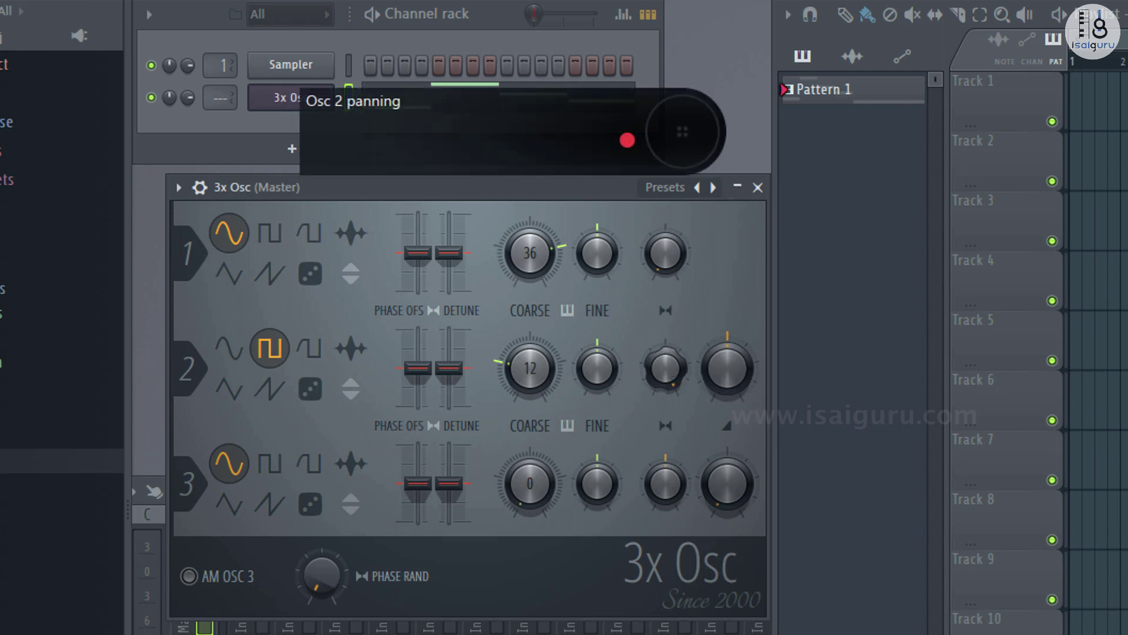
left_click(668, 360, "alt")
left_click(665, 243, "alt")
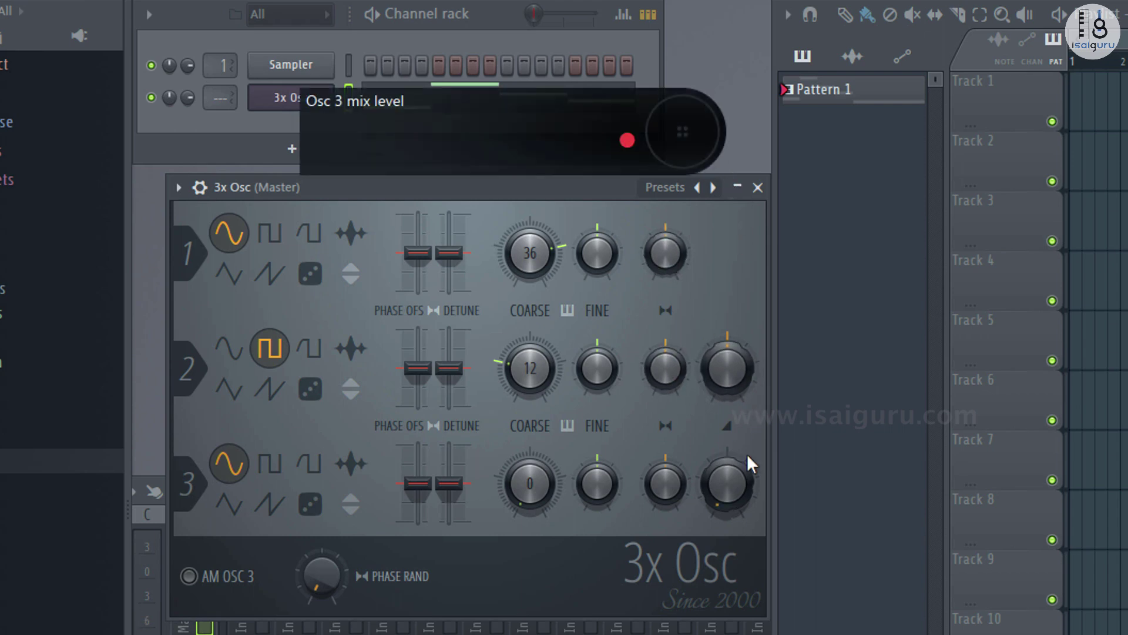
Lower oscillator 2's phase offset below centre, and give oscillator 3 a triangle wave with a 50% mix level
key("space")
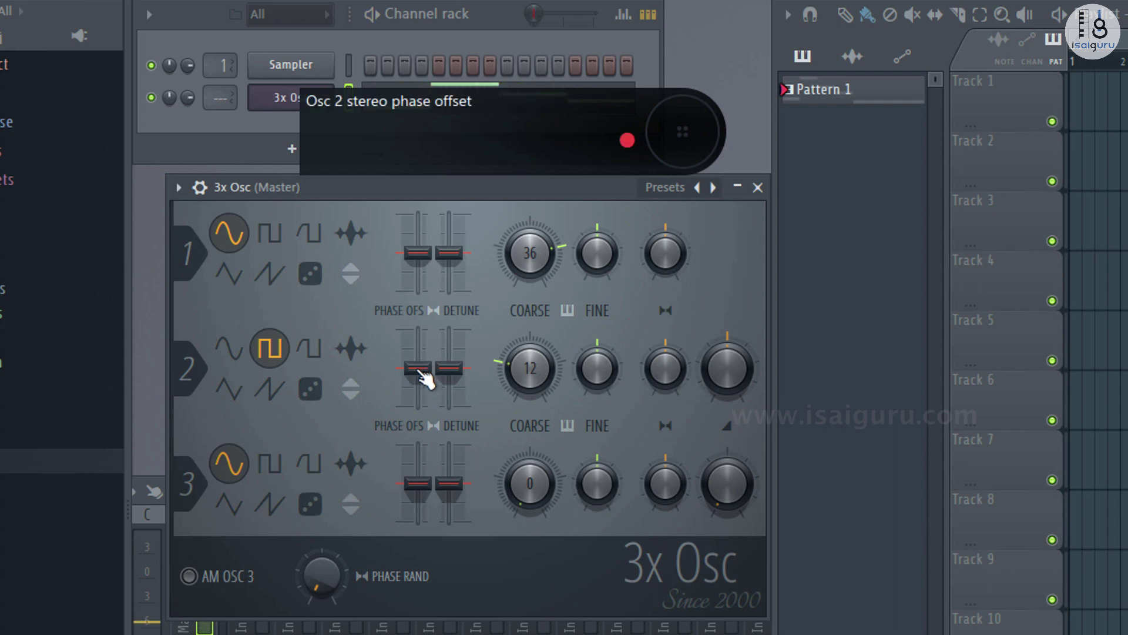
left_click_drag(428, 373, 426, 392)
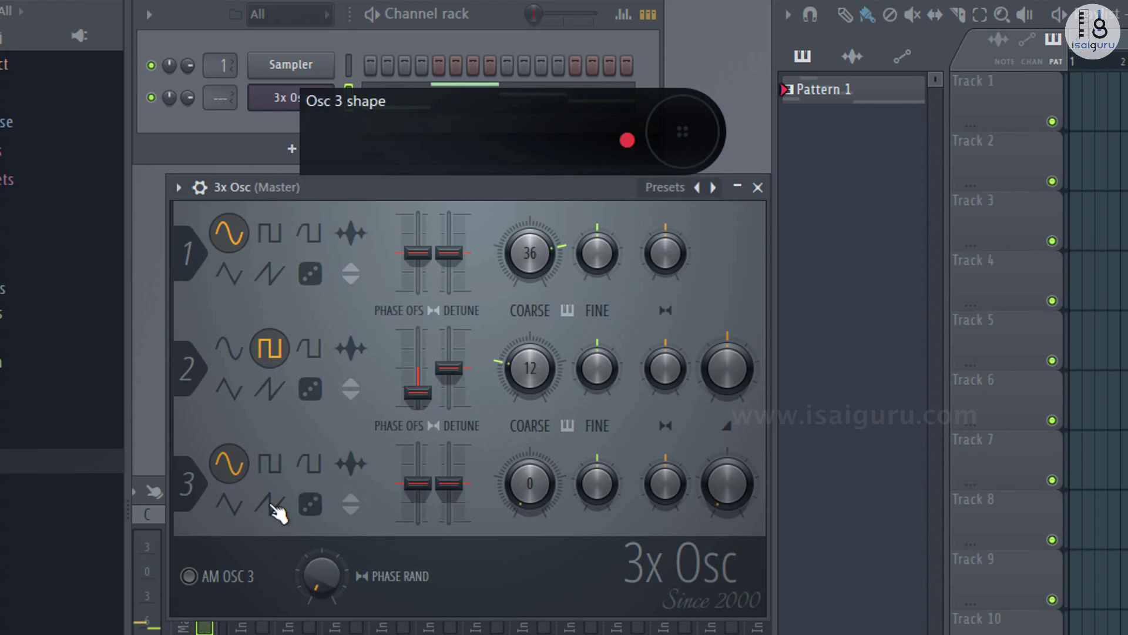
left_click(230, 505)
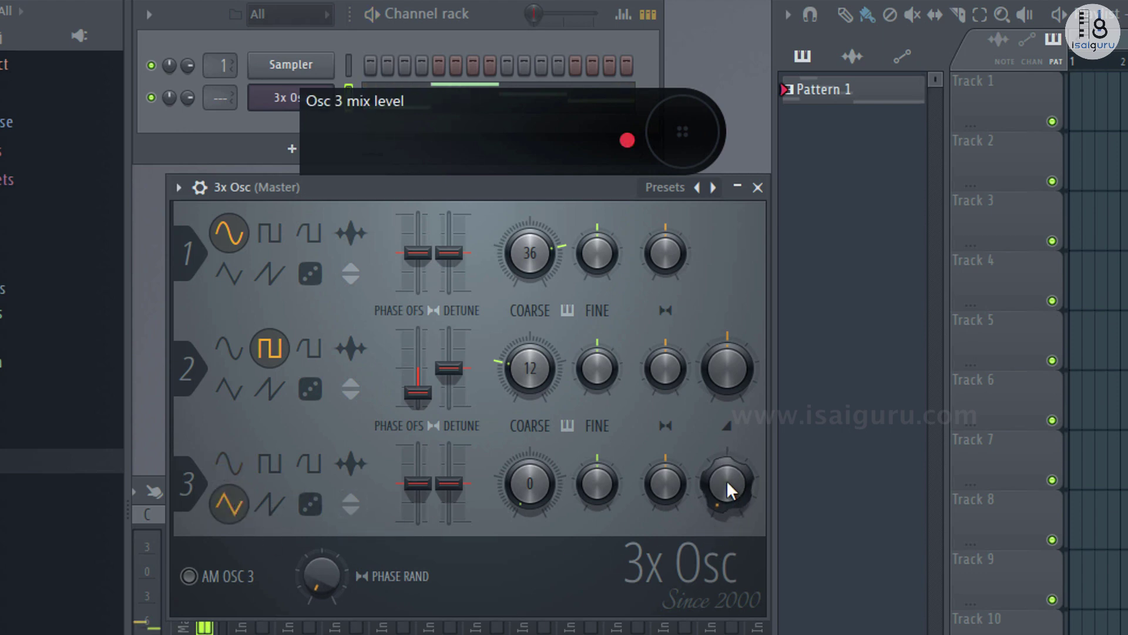
left_click_drag(726, 481, 726, 448)
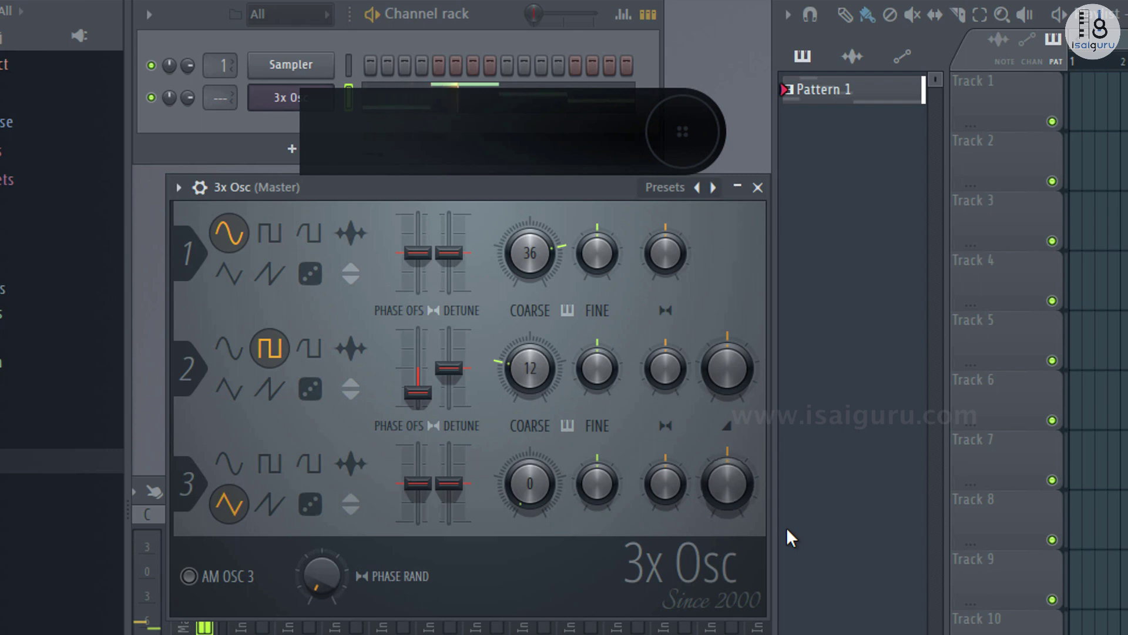
left_click_drag(726, 470, 726, 465)
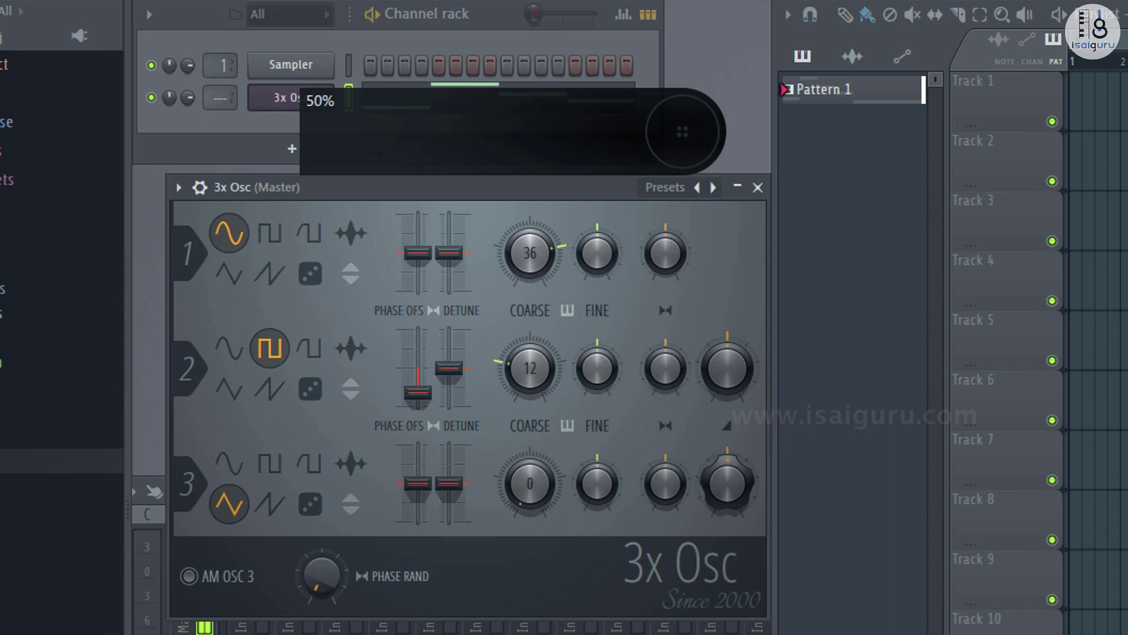
Test oscillator 3's panning in both directions and its mix level up to 100%, restoring centre panning and a 50% mix
left_click_drag(672, 496, 672, 534)
left_click_drag(662, 485, 661, 447)
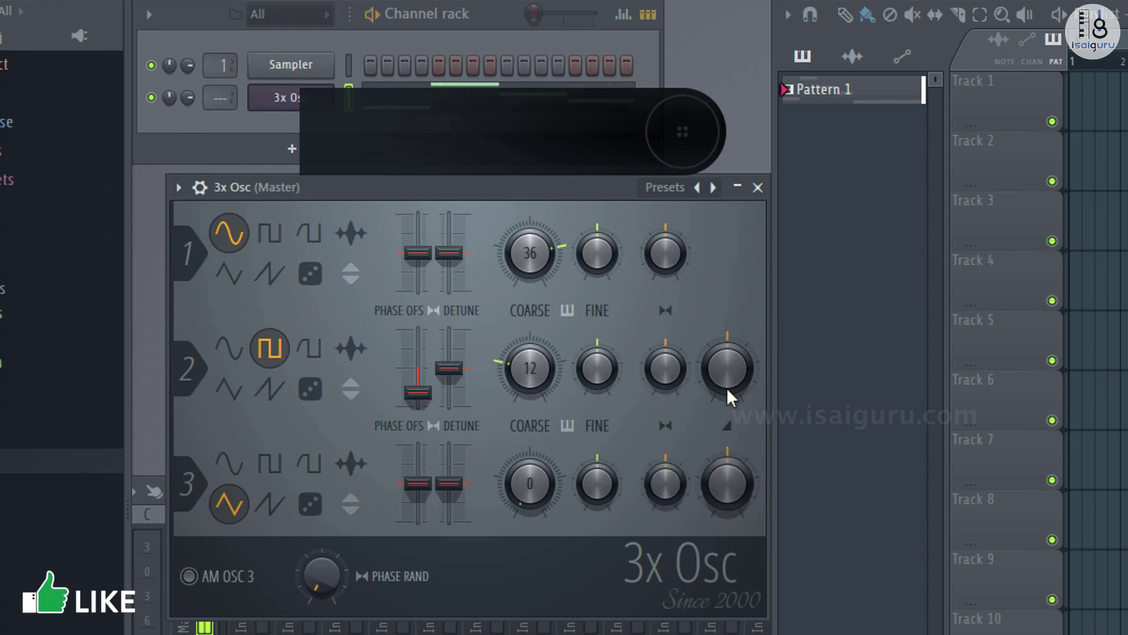
mouse_move(726, 386)
left_mouse_down()
mouse_move(726, 426)
mouse_move(726, 388)
left_mouse_up()
left_click_drag(727, 483, 727, 447)
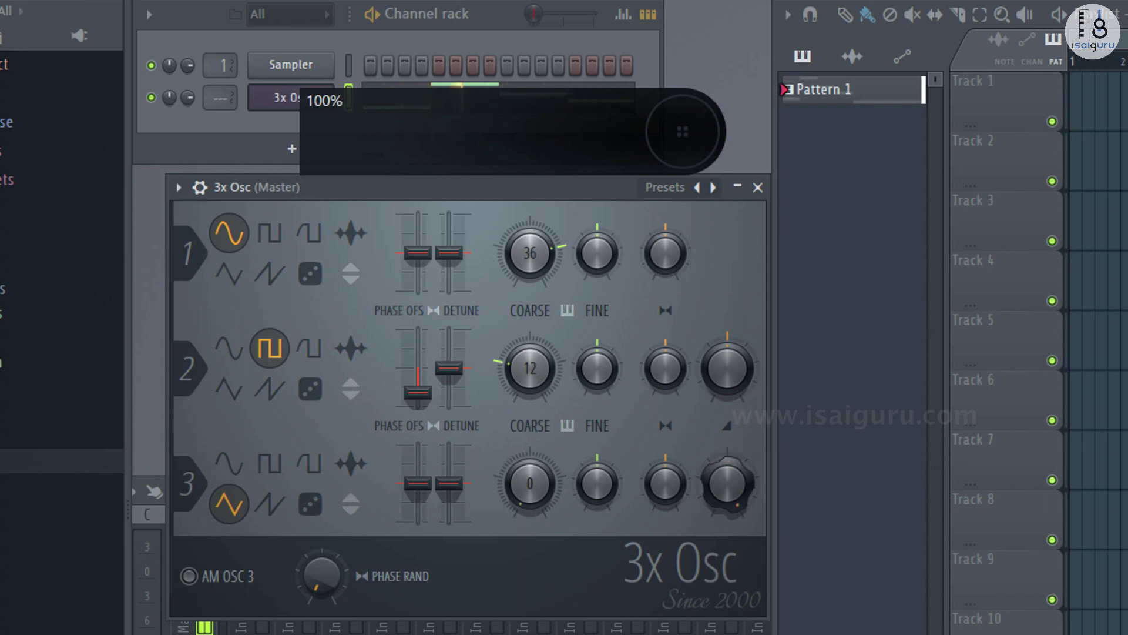
left_click_drag(728, 483, 727, 501)
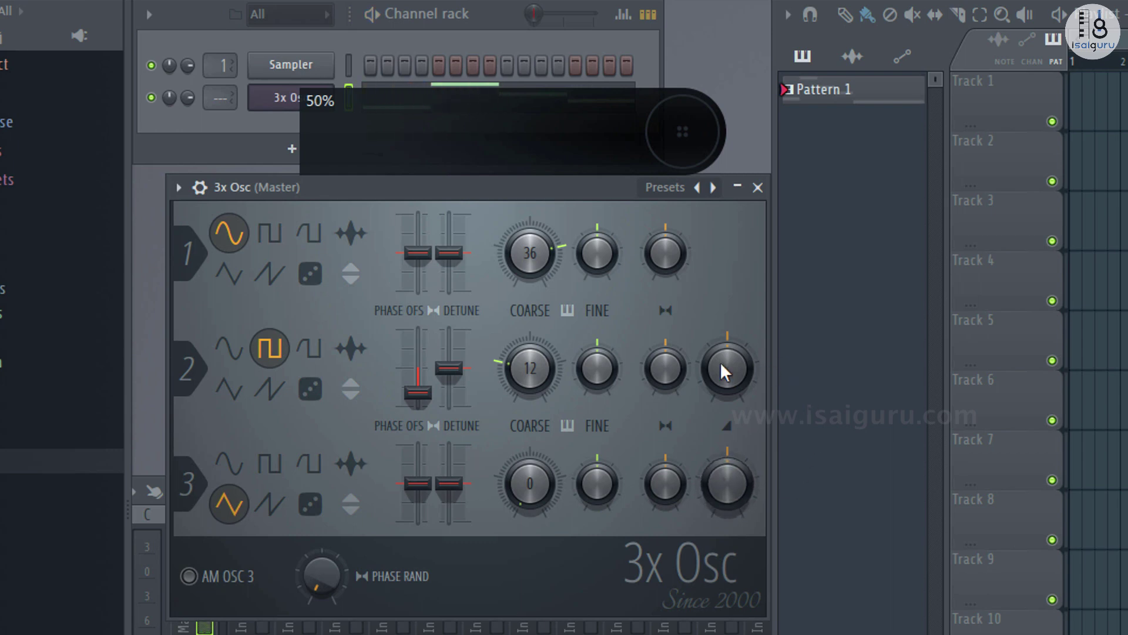
Switch oscillator 3 to noise after comparing its inverted sound, and lower its mix level to 11%
left_click(351, 504)
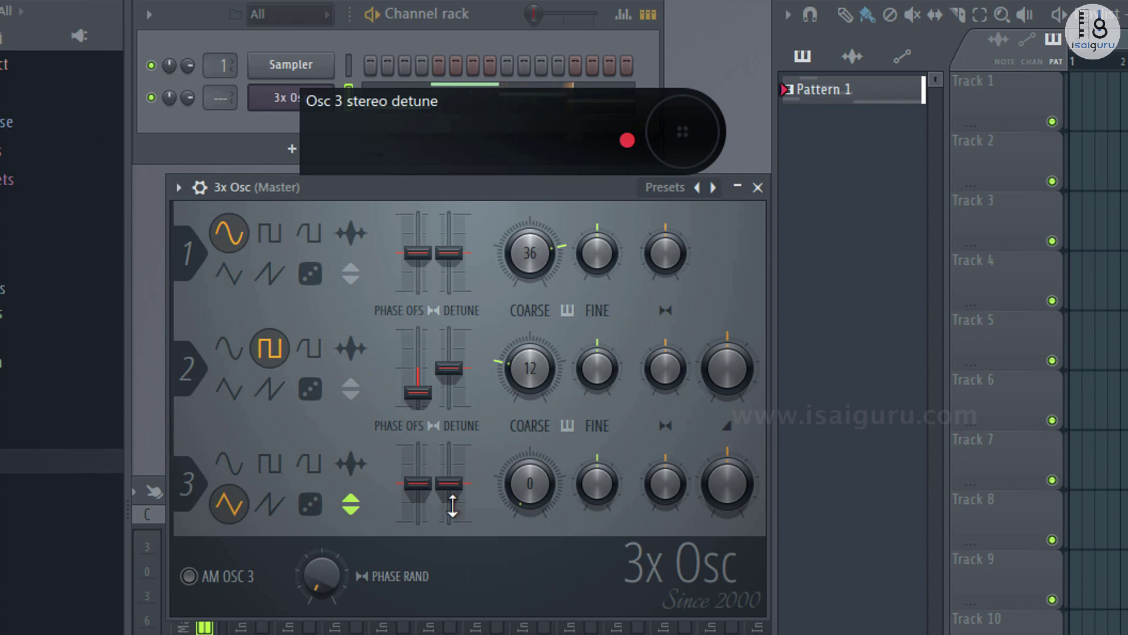
left_click(351, 504)
left_click(311, 505)
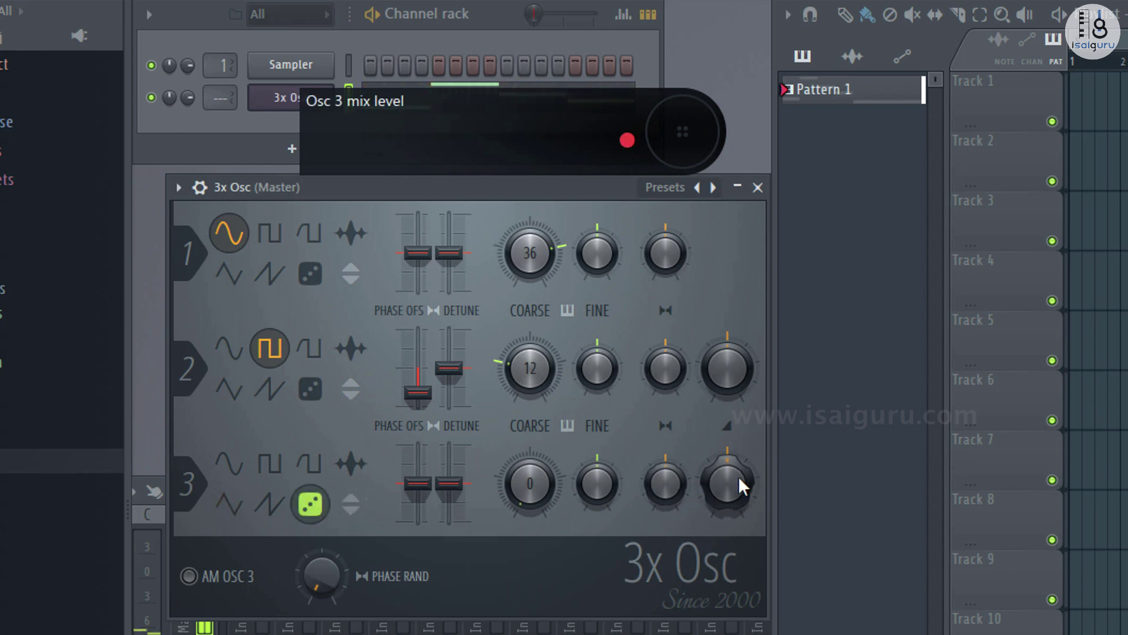
left_click_drag(731, 474, 731, 462)
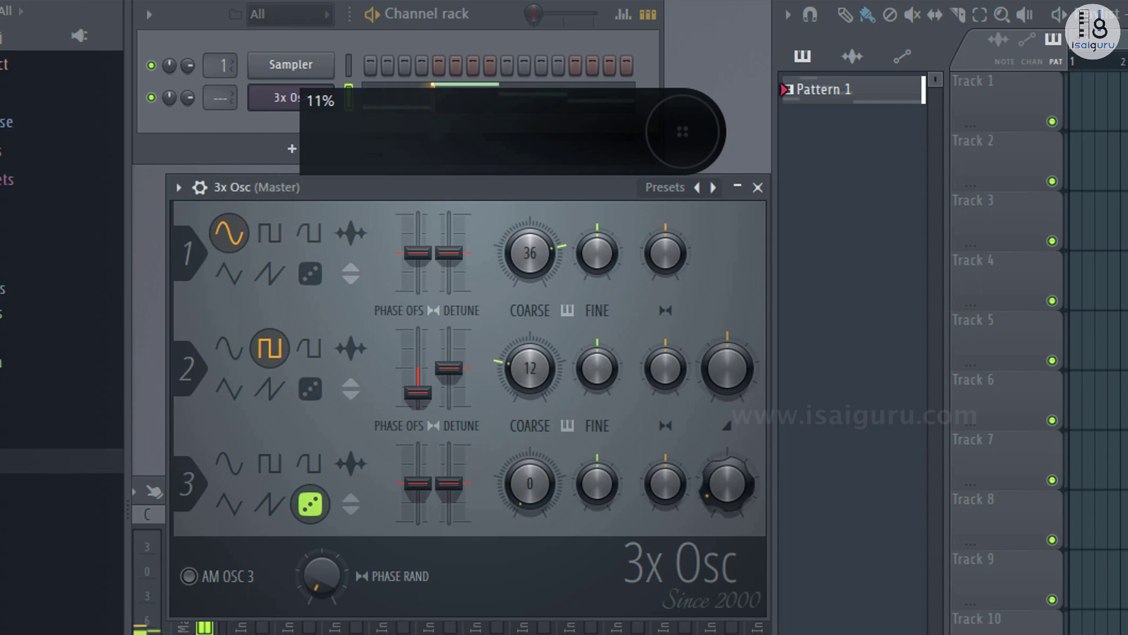
Test oscillator 3's coarse pitch down to -24 semitones, along with its fine pitch and stereo sliders, and restore their settings
left_click_drag(529, 486, 529, 529)
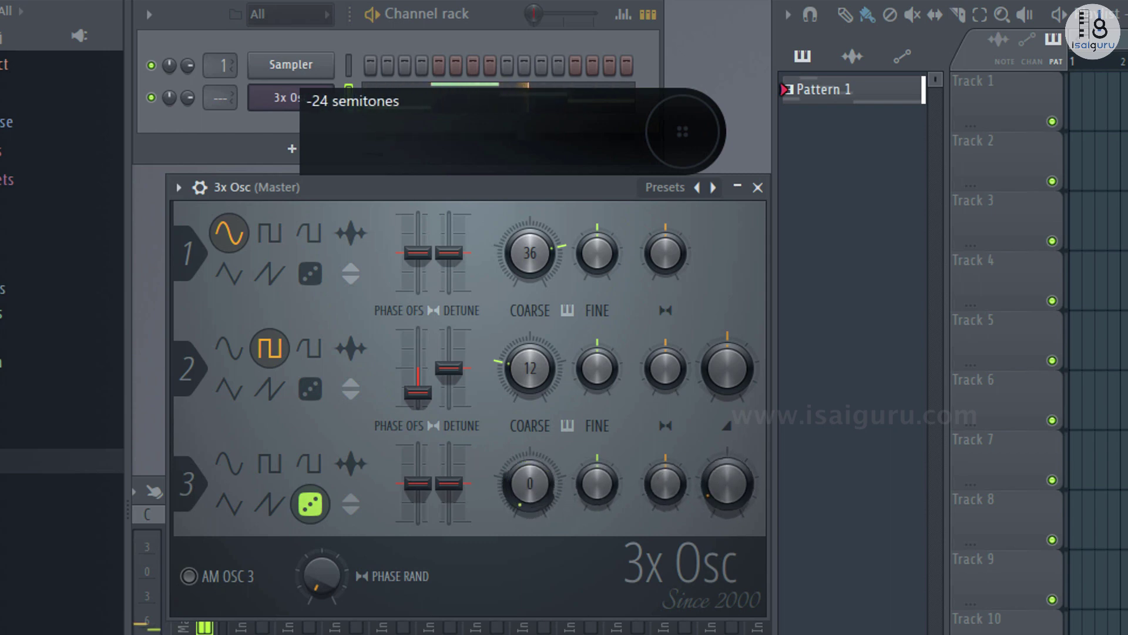
mouse_move(605, 489)
left_mouse_down()
mouse_move(605, 459)
mouse_move(605, 490)
left_mouse_up()
left_click_drag(418, 483, 449, 483)
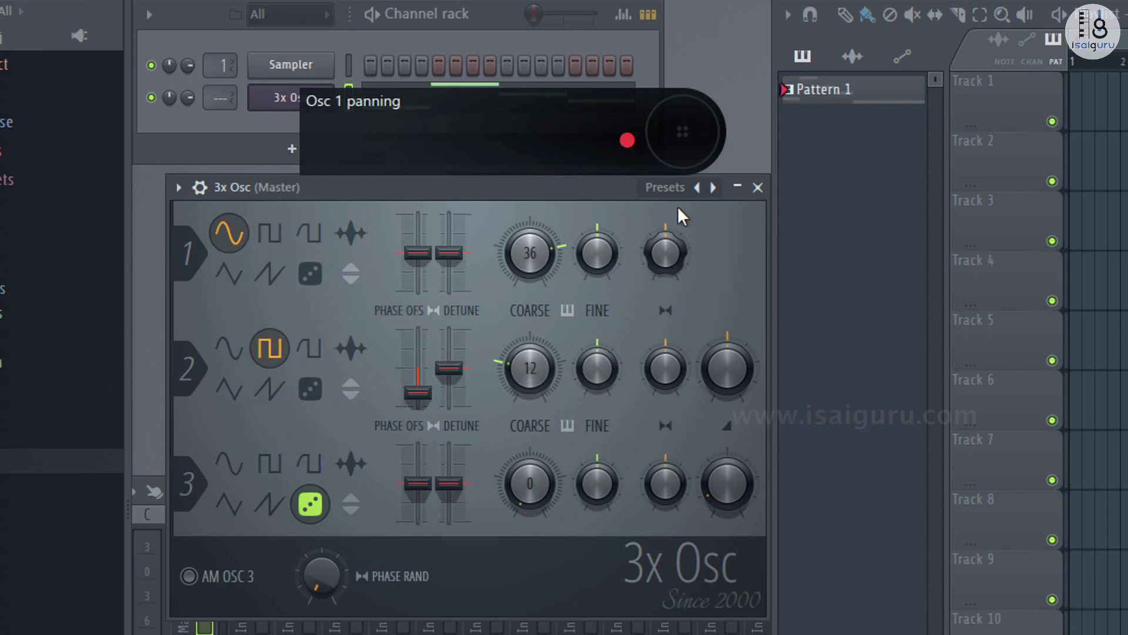
Look through the 3x Osc plugin options and the available presets without choosing any
left_click(677, 188)
left_click(597, 189)
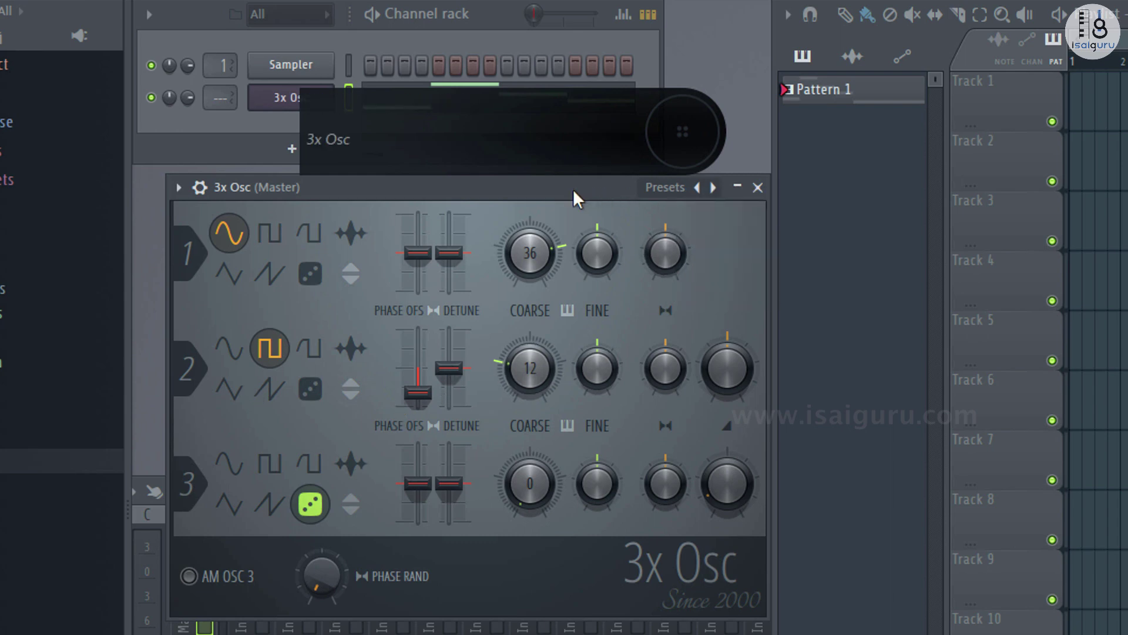
left_click(178, 186)
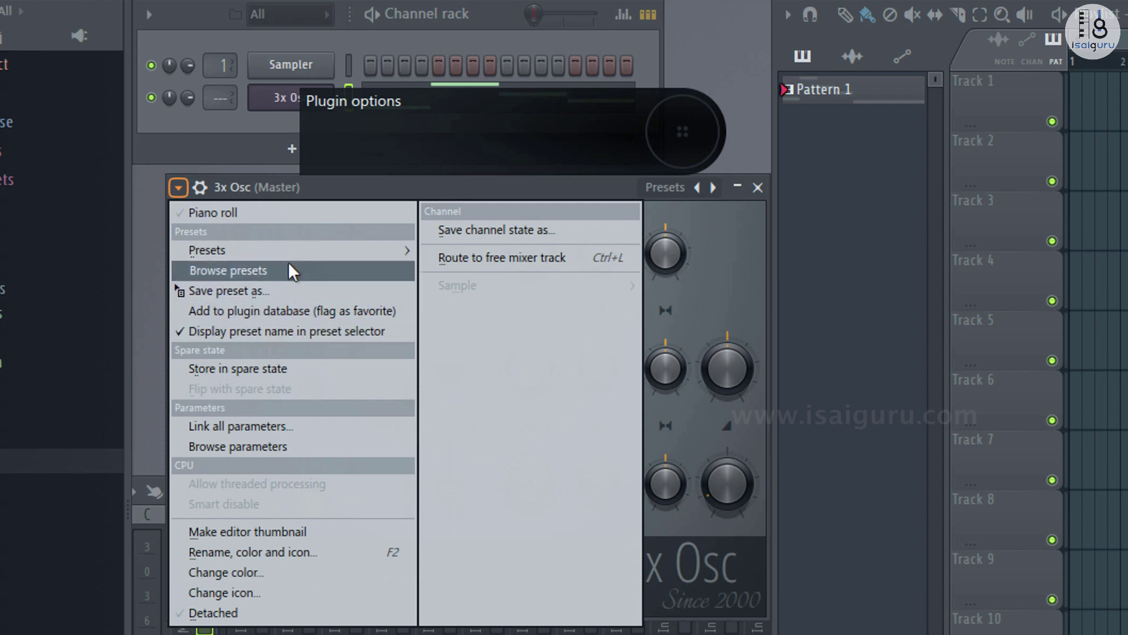
mouse_move(291, 245)
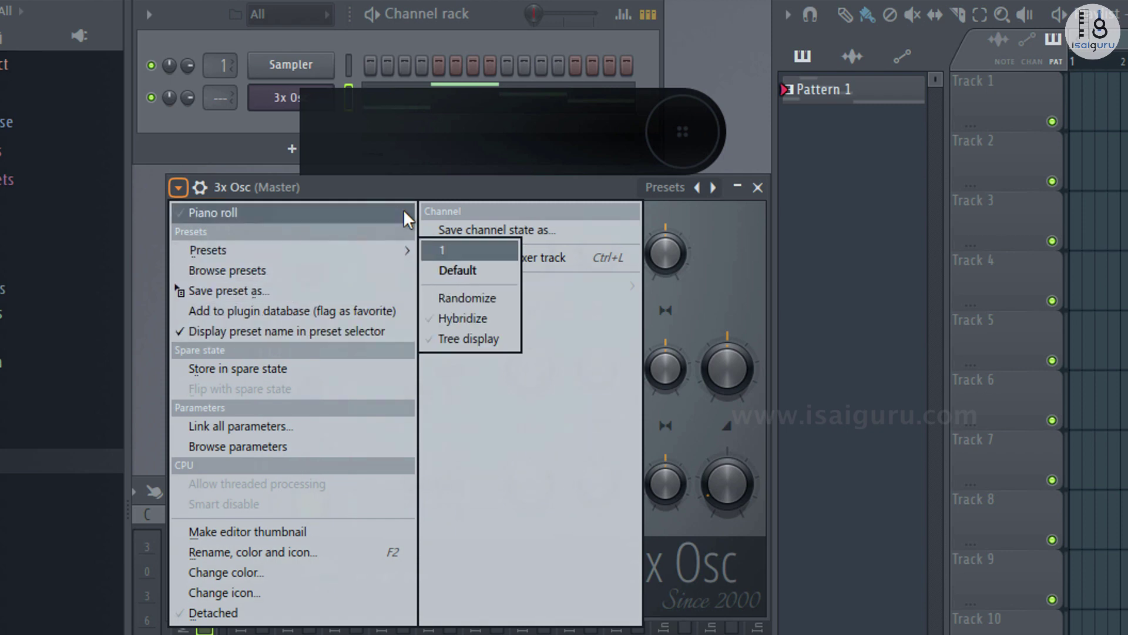
left_click(379, 181)
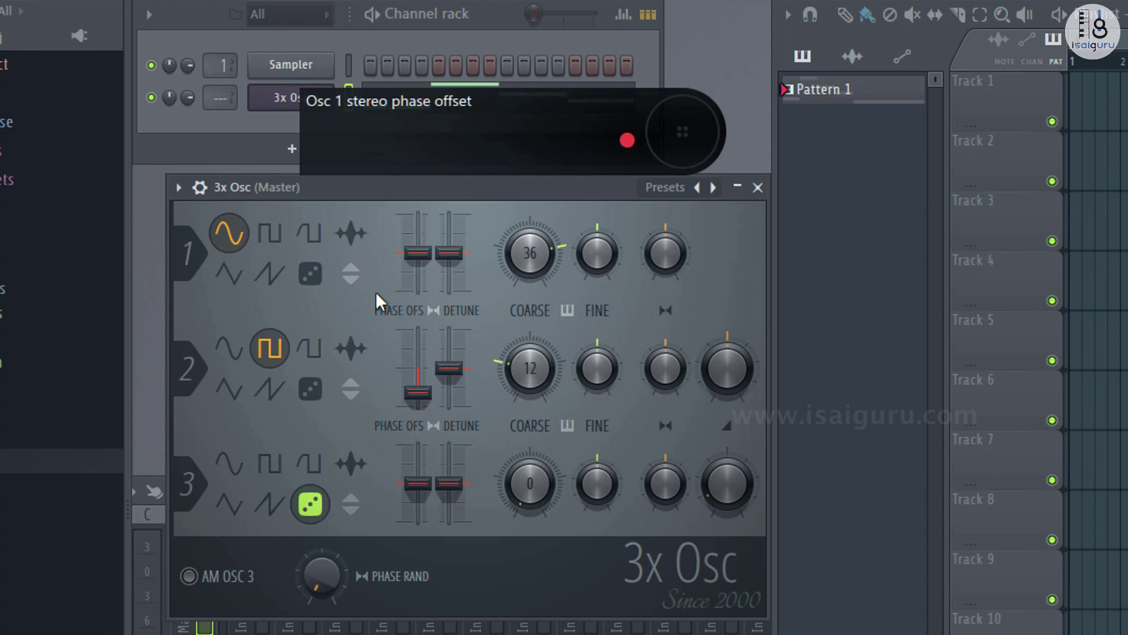
Turn the mix levels of oscillators 2 and 3 to minimum and audition oscillator 1's wave shapes, finishing on the triangle
left_click_drag(729, 355, 729, 412)
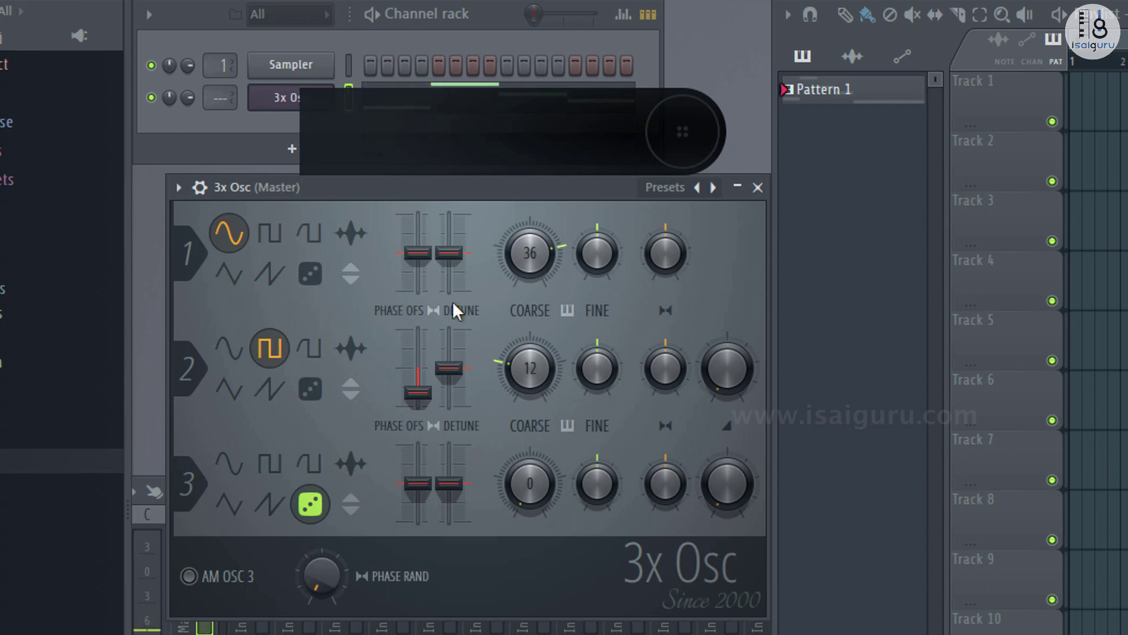
left_click(234, 289)
left_click(229, 232)
left_click(270, 234)
left_click(268, 275)
left_click(309, 233)
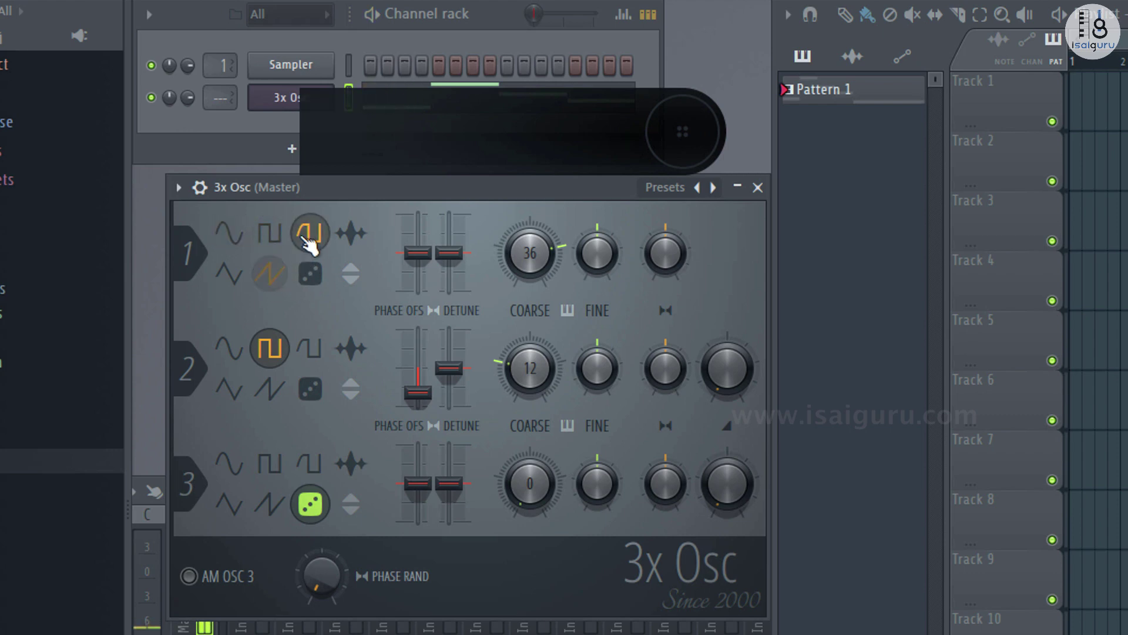
left_click(309, 275)
left_click(246, 278)
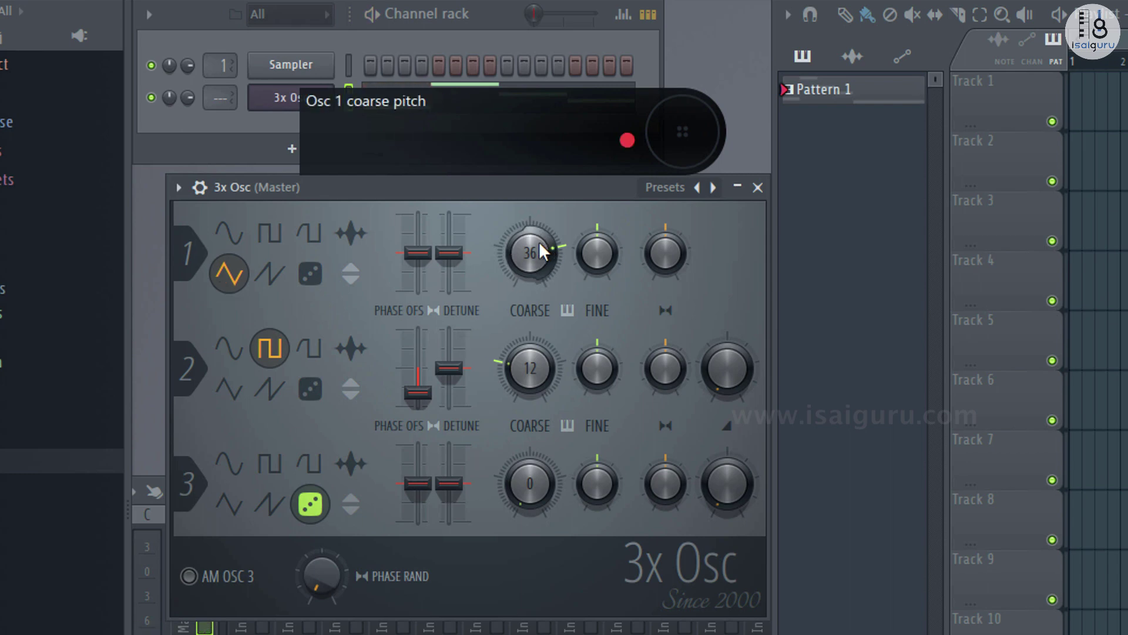
Return oscillator 1 to a sine wave and reset its coarse pitch to 24 after trying it at 0
left_click_drag(528, 251, 528, 282)
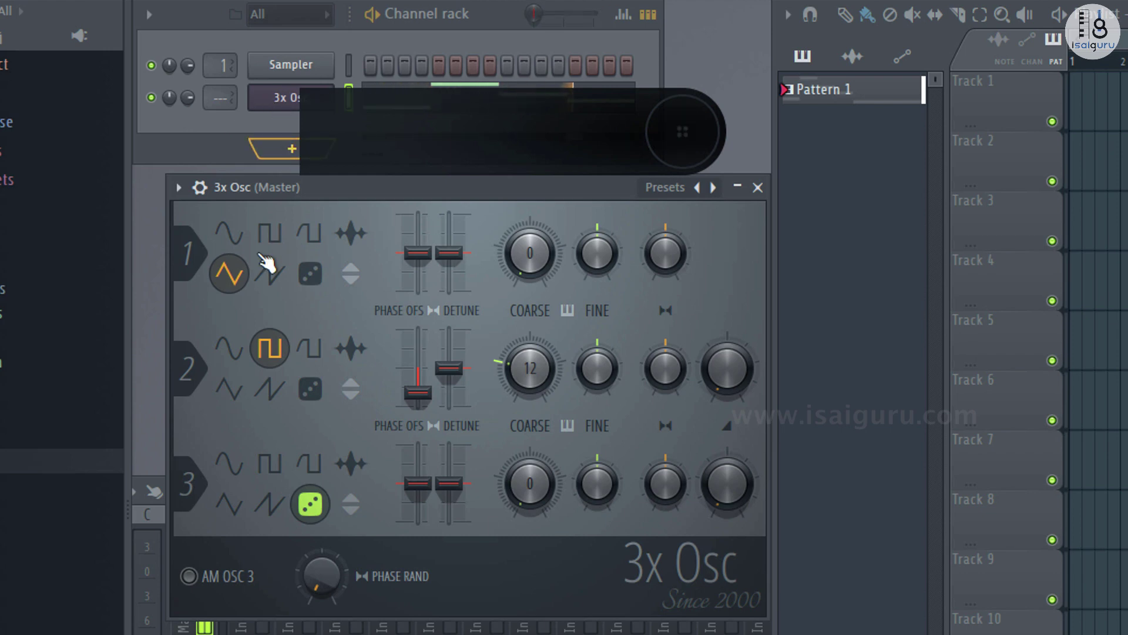
left_click(230, 232)
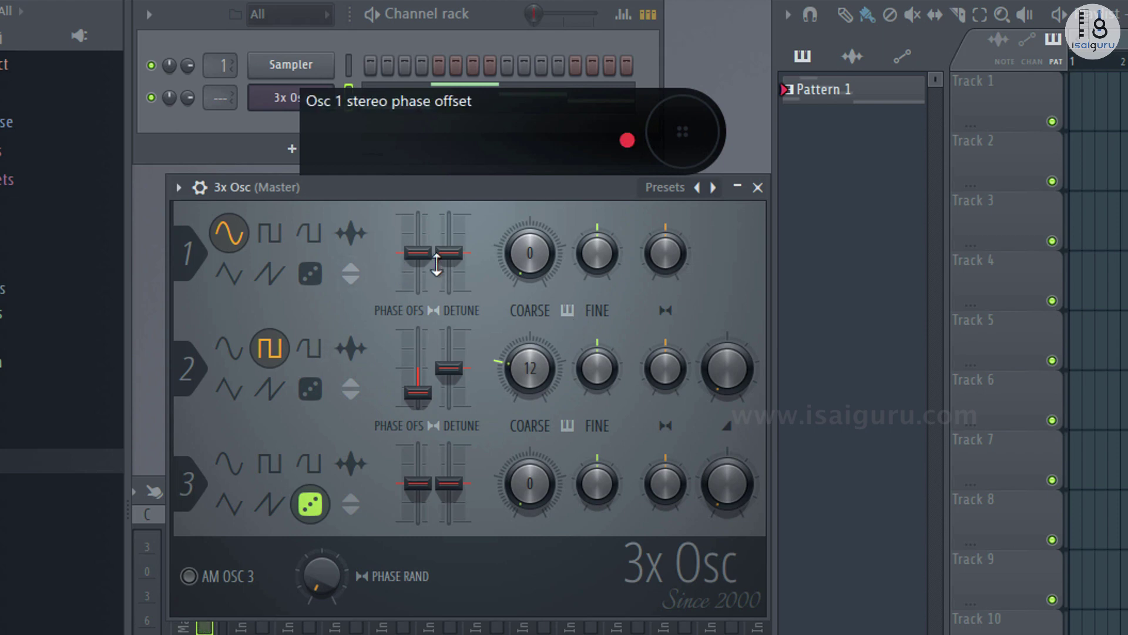
left_click(532, 253, "alt")
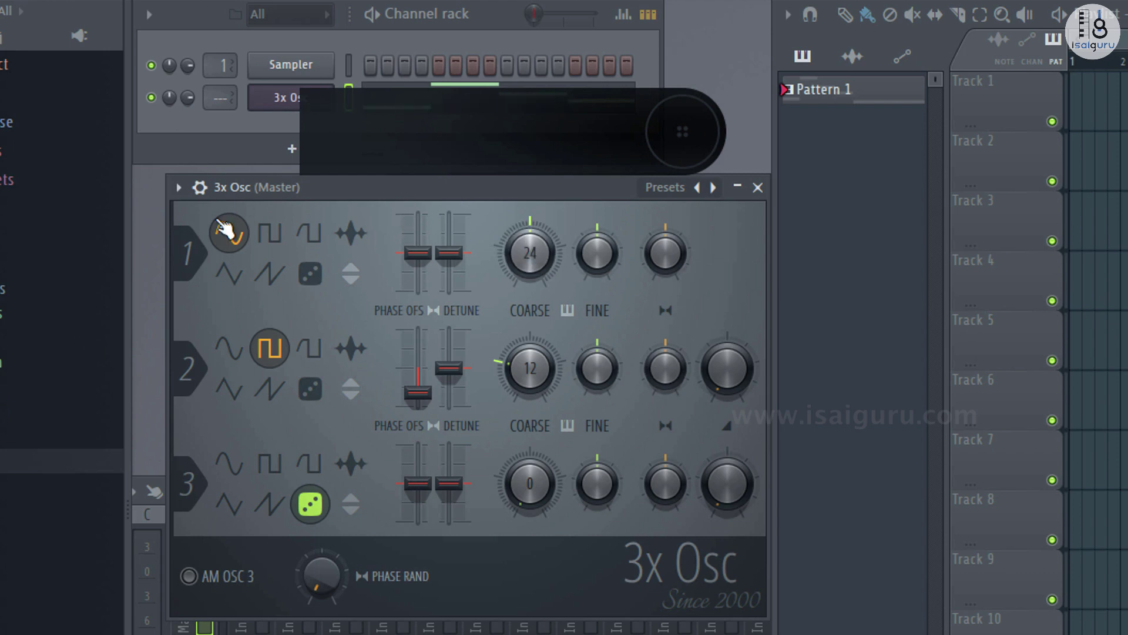
Show the instrument's detailed settings, review the sample page, and open the volume envelope settings while playing the pattern
left_click(199, 188)
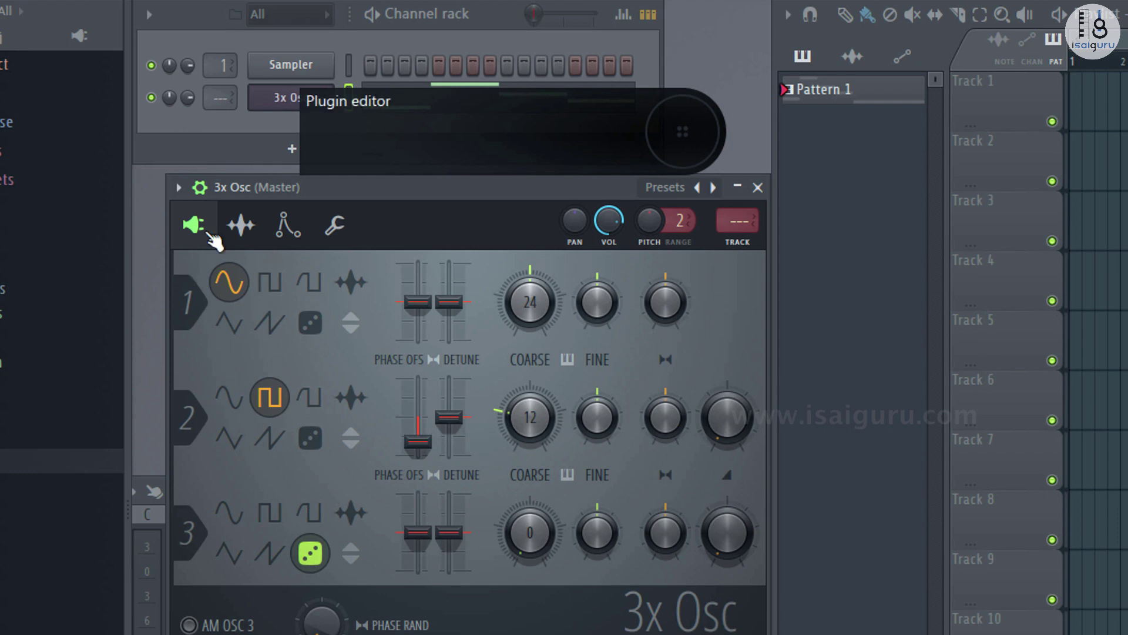
left_click(241, 224)
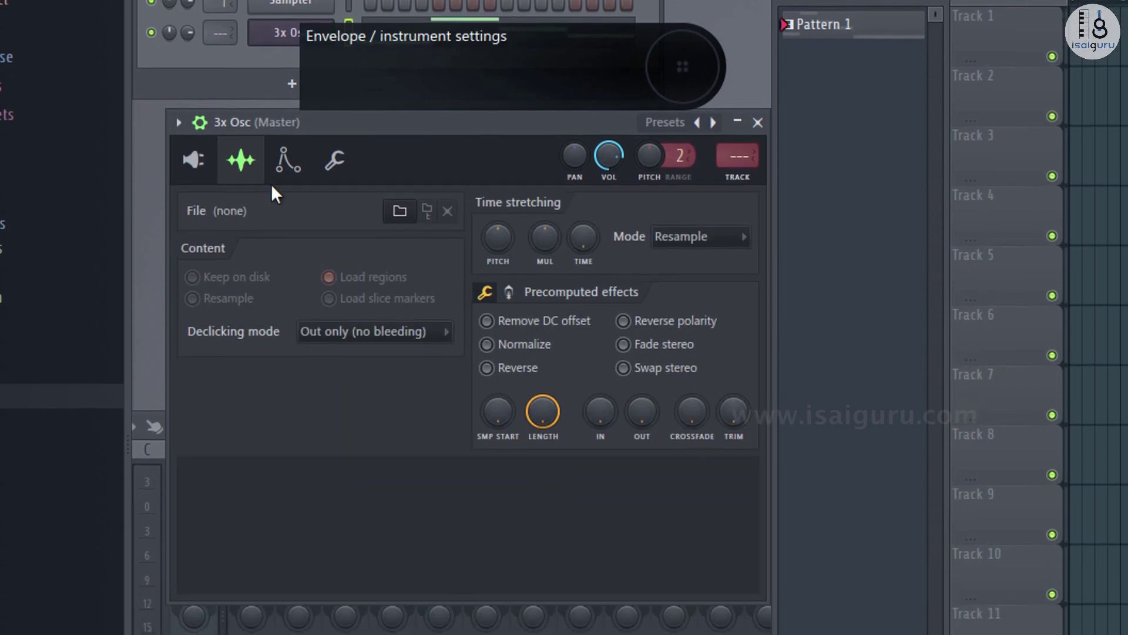
left_click(199, 162)
left_click(287, 165)
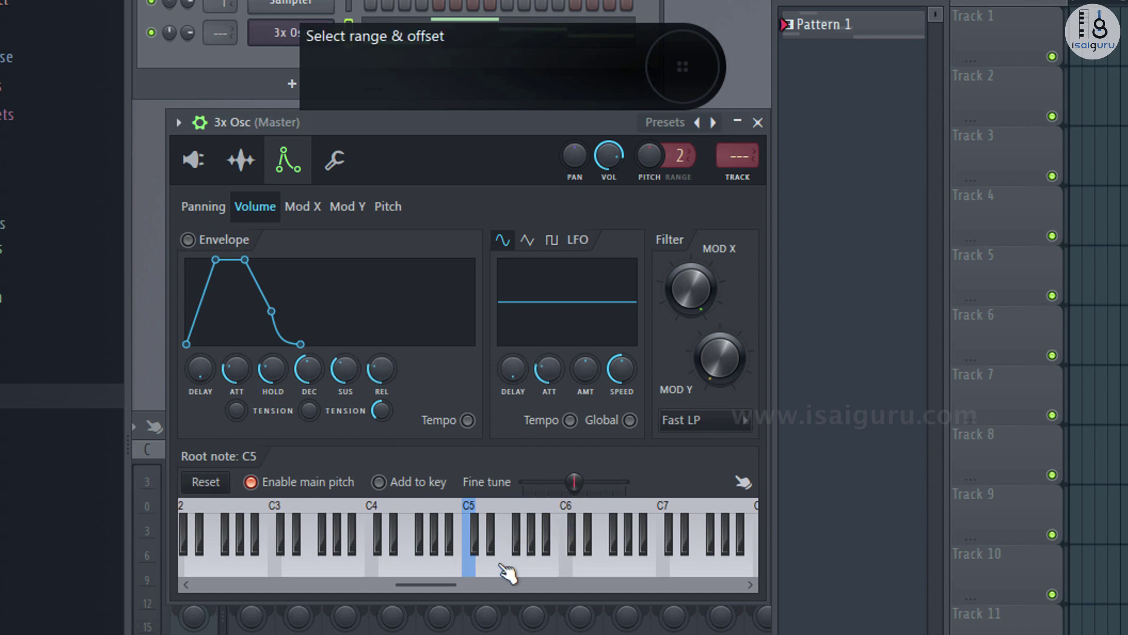
key("space")
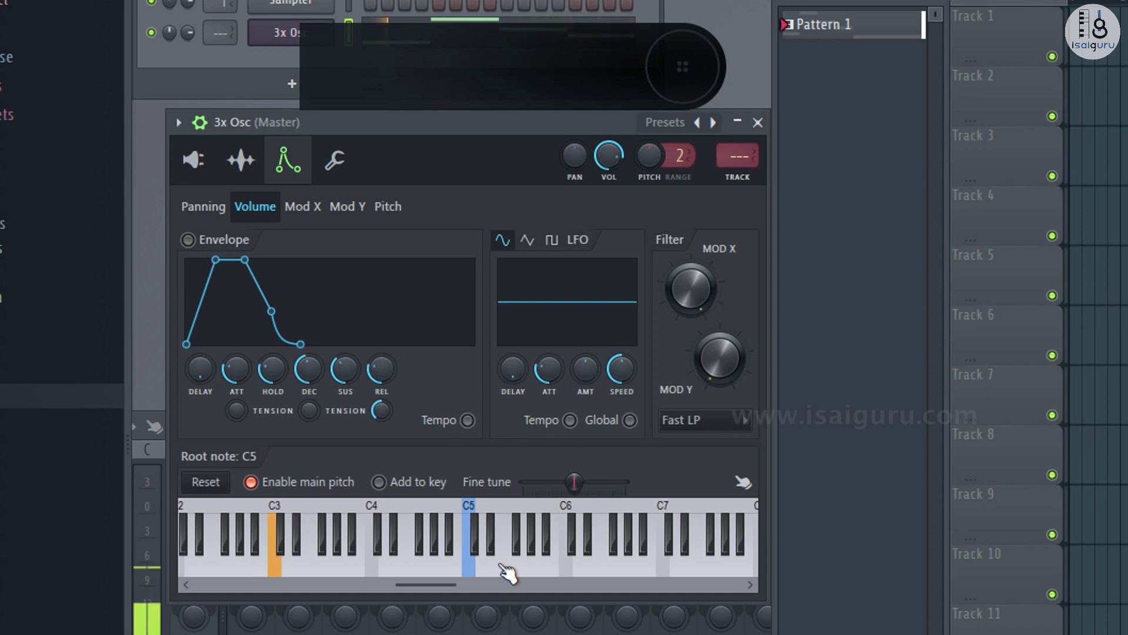
Lower the volume LFO's amount and speed knobs, and try the Mod X and Mod Y filter knobs while the pattern plays
key("space")
key("space")
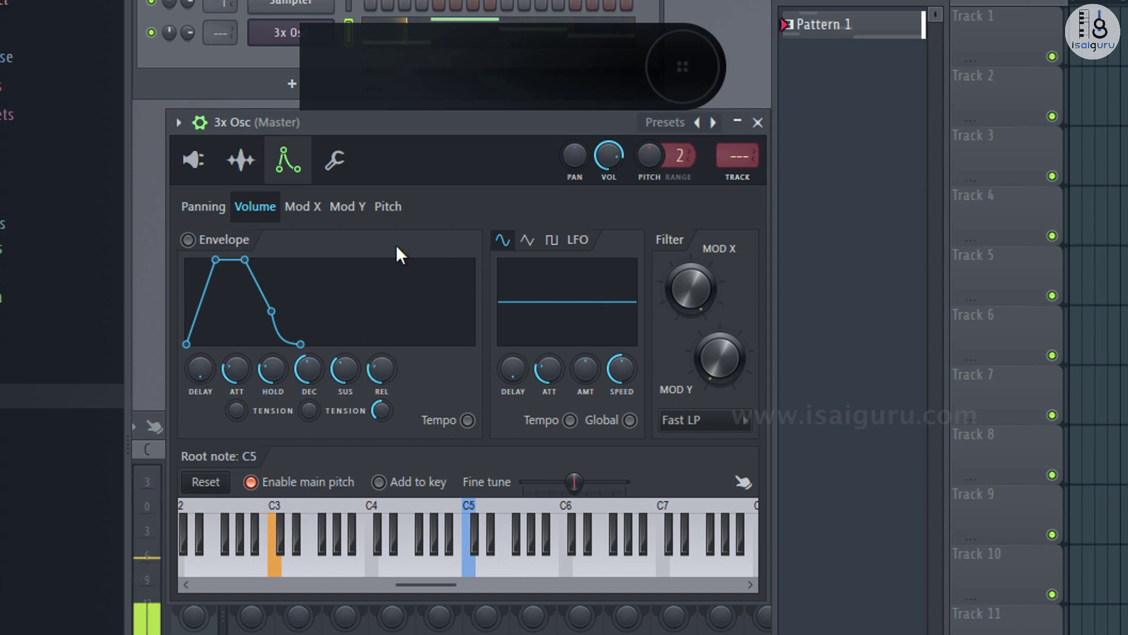
mouse_move(585, 368)
left_mouse_down()
mouse_move(585, 405)
mouse_move(585, 395)
left_mouse_up()
left_click_drag(585, 369, 621, 391)
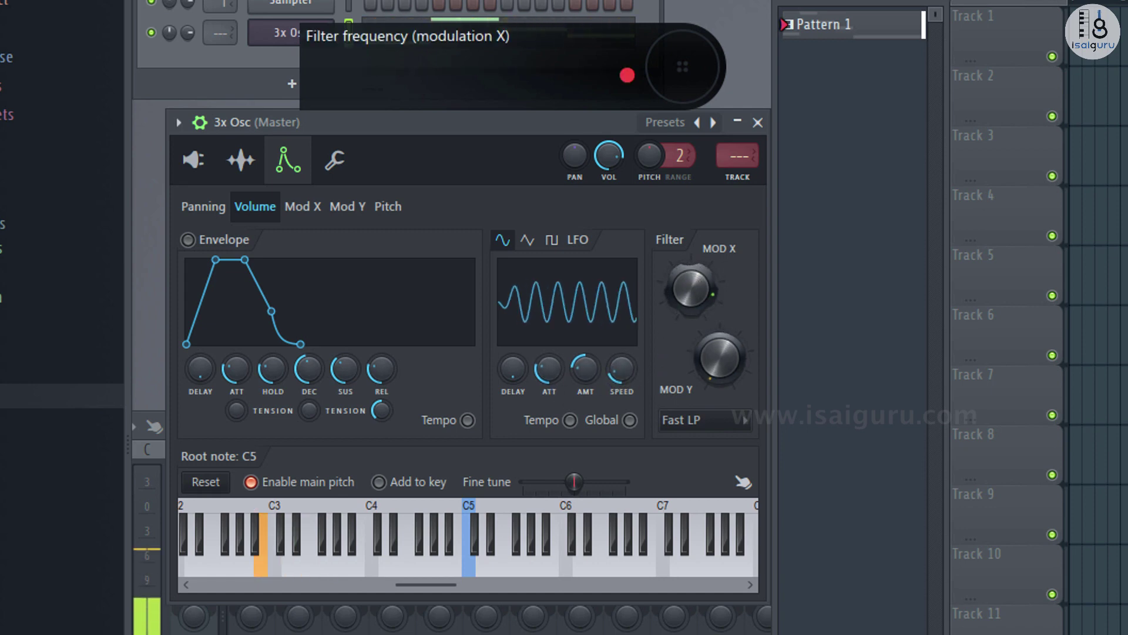
left_click_drag(692, 291, 693, 278)
left_click_drag(711, 369, 711, 347)
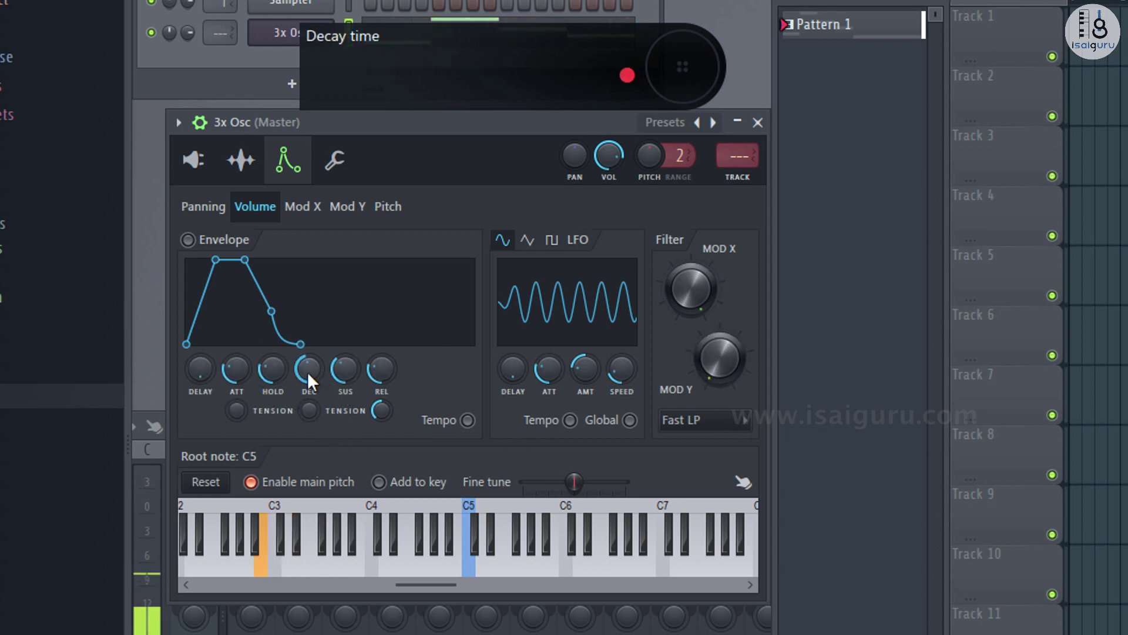
Enable the volume envelope, reduce its attack and release to zero, shorten the decay and lengthen the hold
left_click_drag(308, 372, 343, 362)
left_click_drag(236, 369, 202, 373)
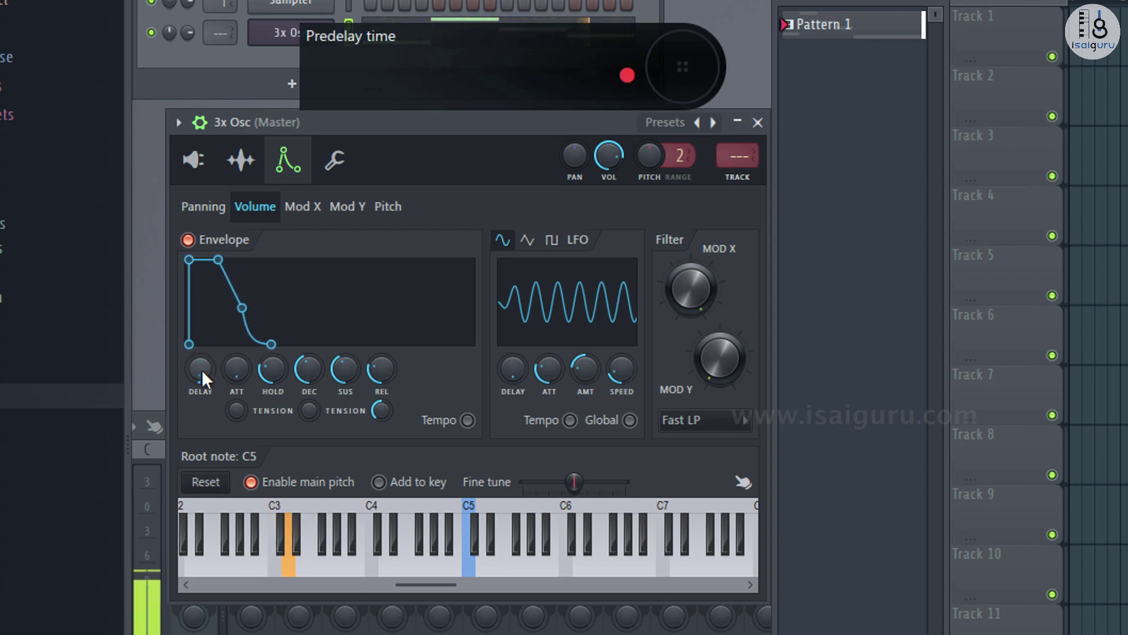
left_click_drag(378, 371, 378, 382)
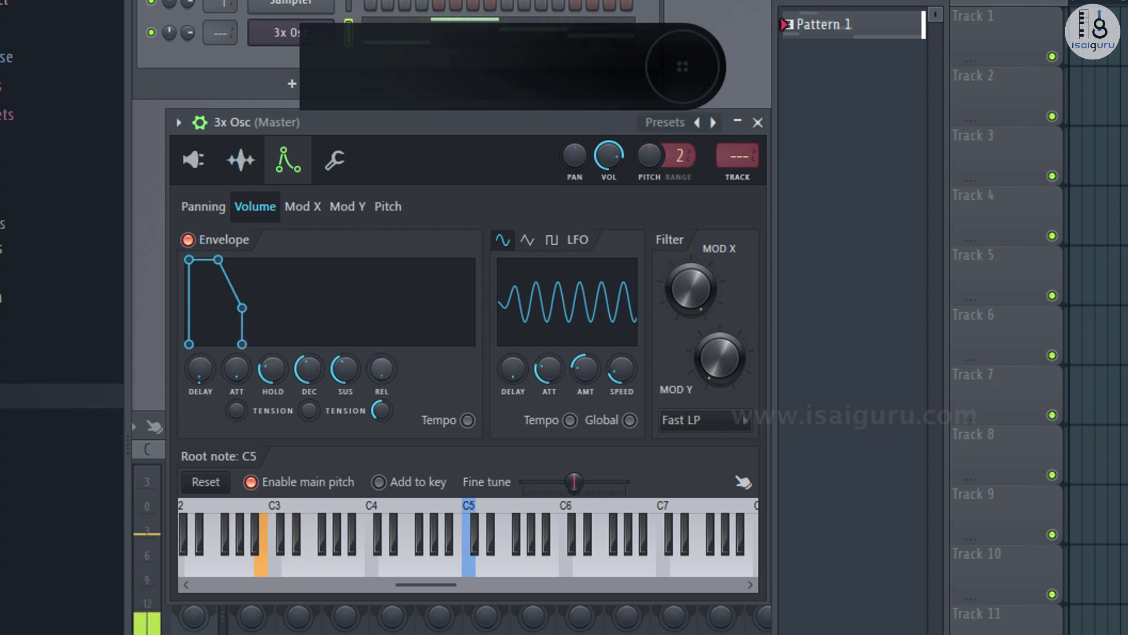
mouse_move(242, 306)
left_mouse_down()
mouse_move(252, 307)
mouse_move(232, 306)
left_mouse_up()
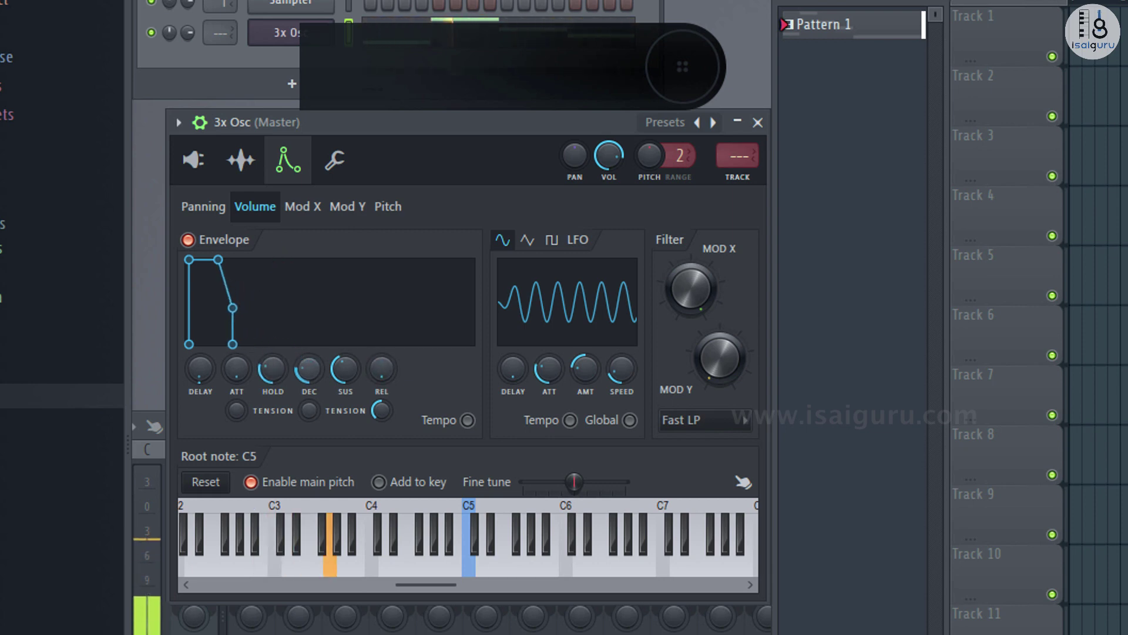
left_click_drag(215, 261, 260, 259)
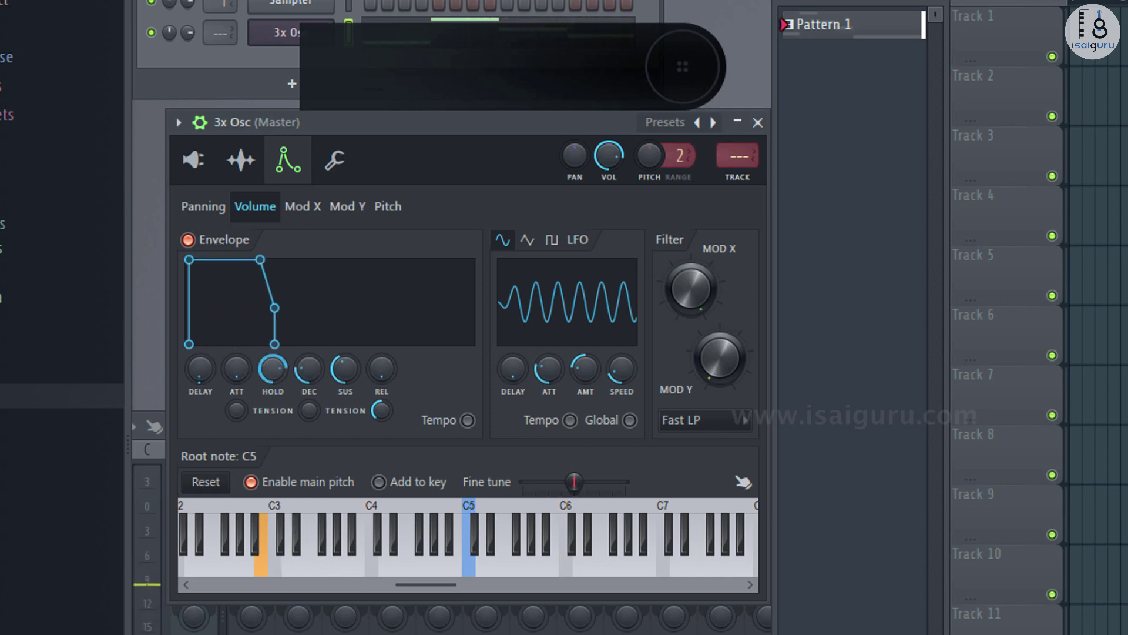
Set the panning LFO's amount to maximum and lower its speed knob to hear the sound move between channels
left_click(203, 206)
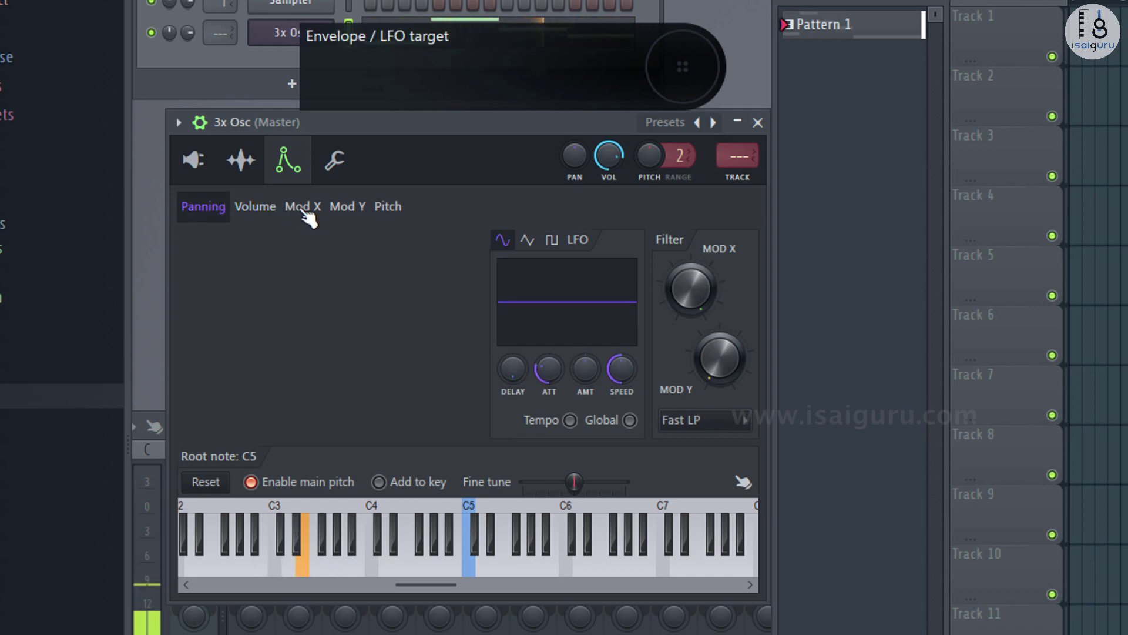
left_click(303, 207)
left_click(209, 207)
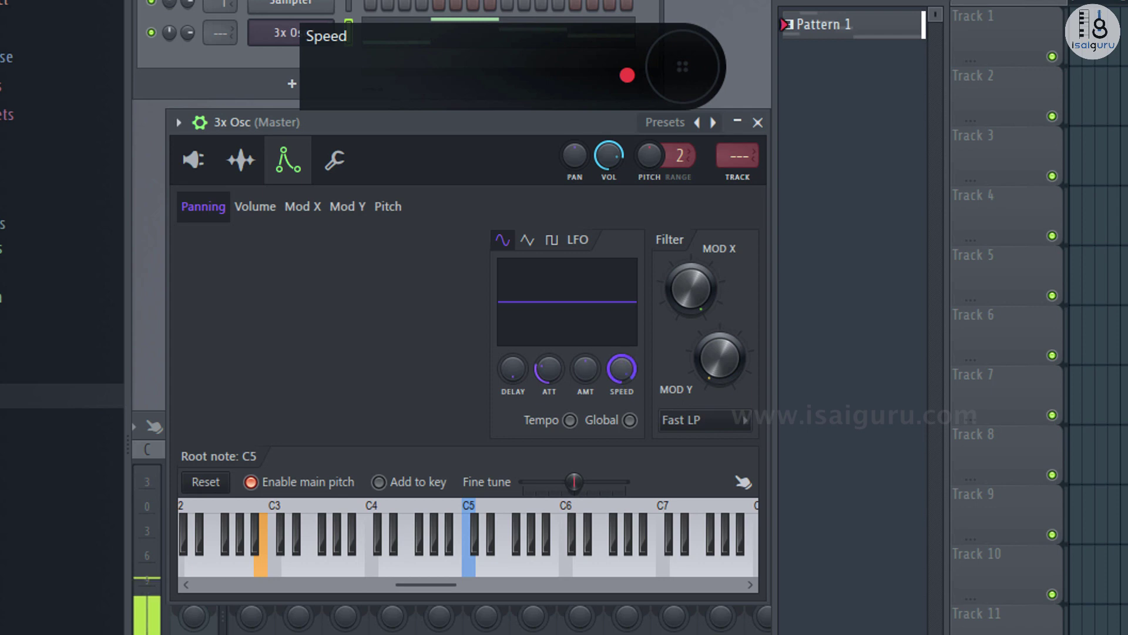
left_click_drag(621, 369, 622, 412)
left_click_drag(584, 371, 579, 267)
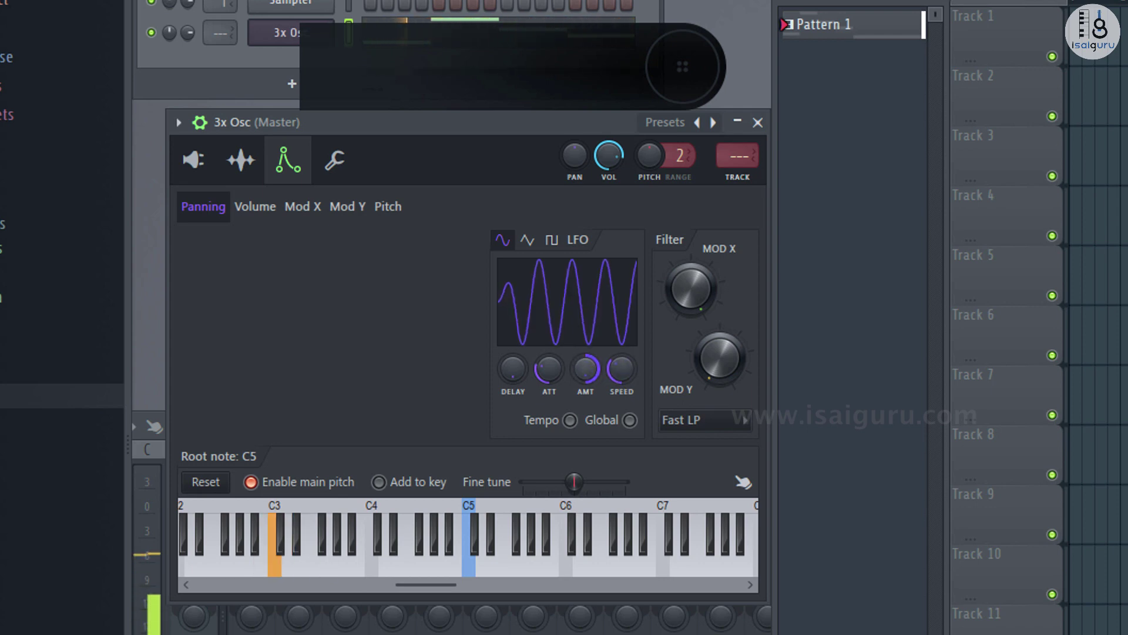
left_click_drag(620, 372, 584, 405)
Switch the Mod X LFO to a triangle wave and lower its speed knob
left_click(315, 208)
left_click(527, 239)
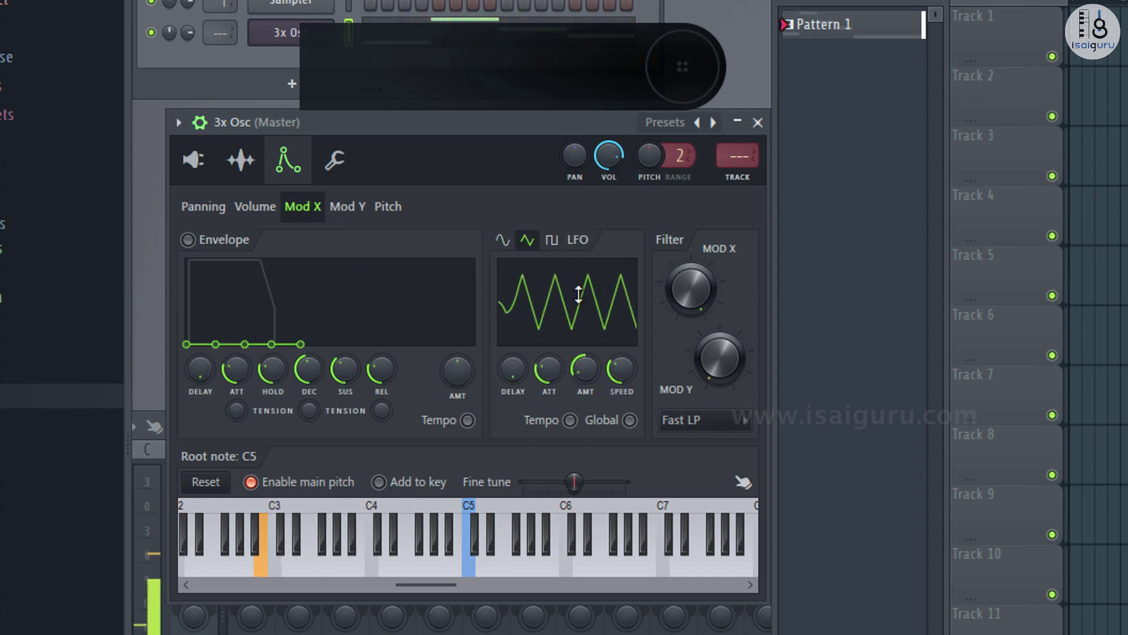
mouse_move(620, 368)
left_mouse_down()
mouse_move(621, 391)
mouse_move(621, 379)
left_mouse_up()
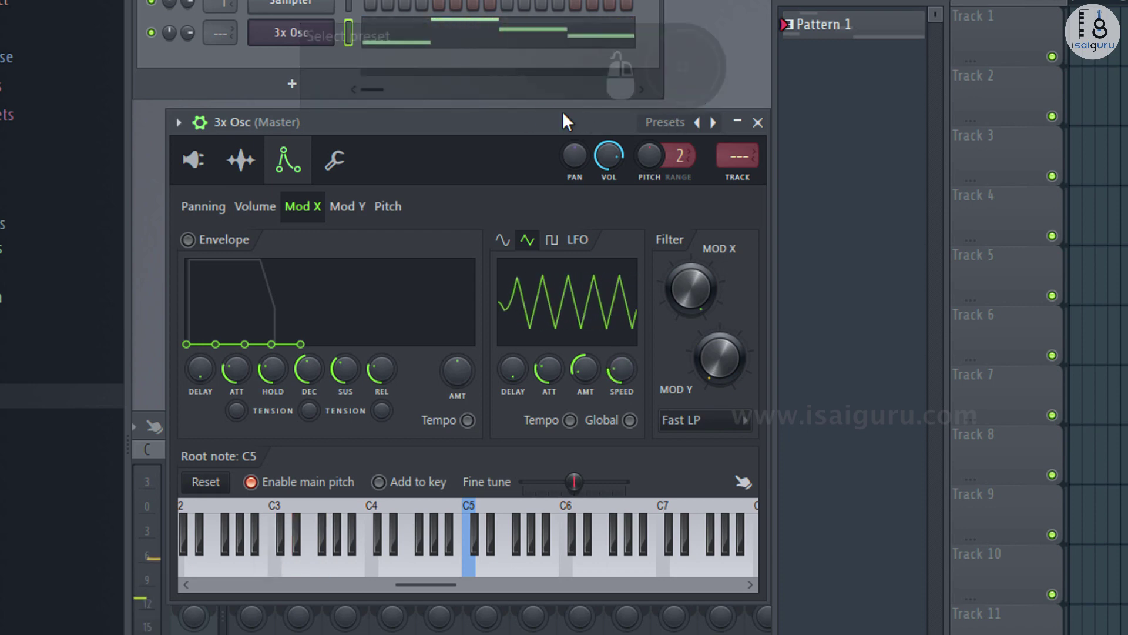
Return to the oscillator page and look through the list of 3x Osc channel presets in the browser
left_click(194, 160)
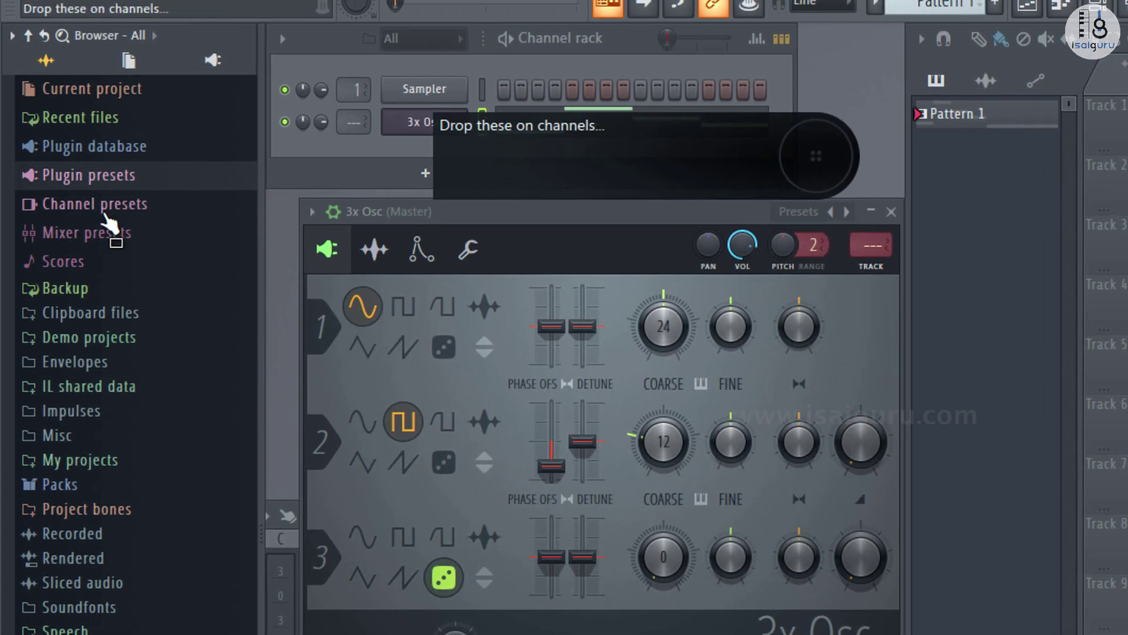
left_click(106, 215)
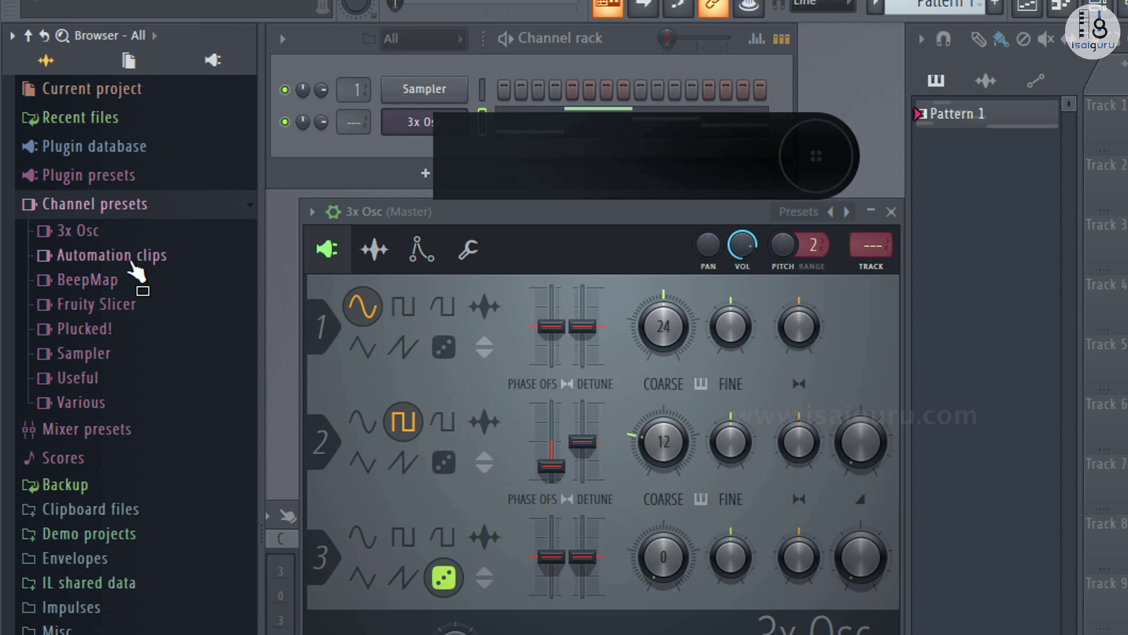
left_click(69, 231)
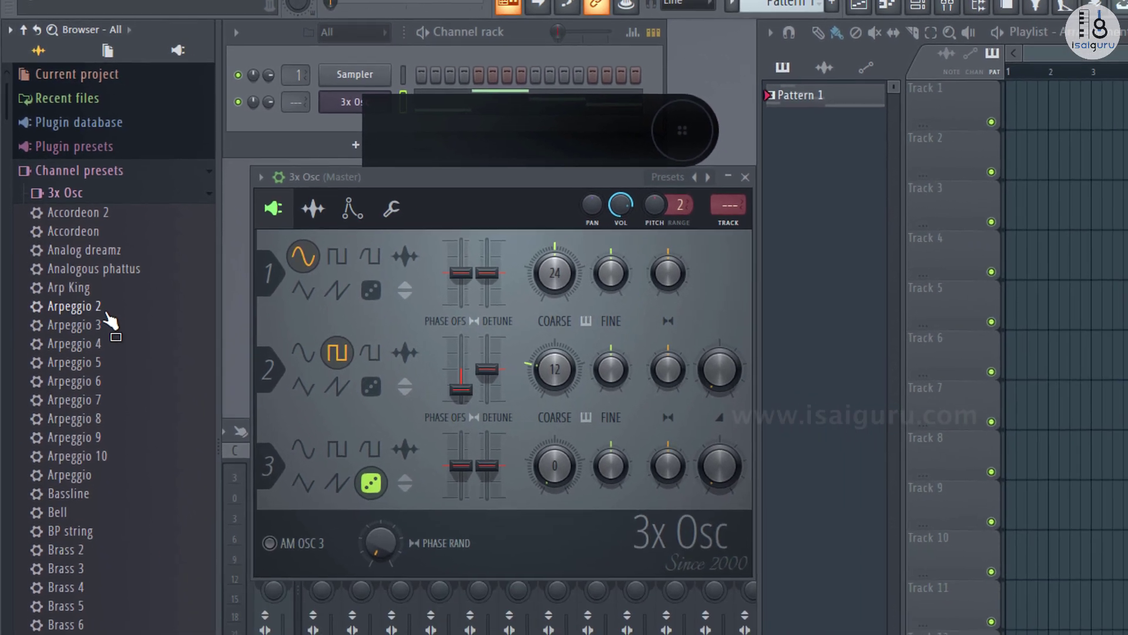
scroll(147, 470, "down", 6)
scroll(173, 572, "down", 20)
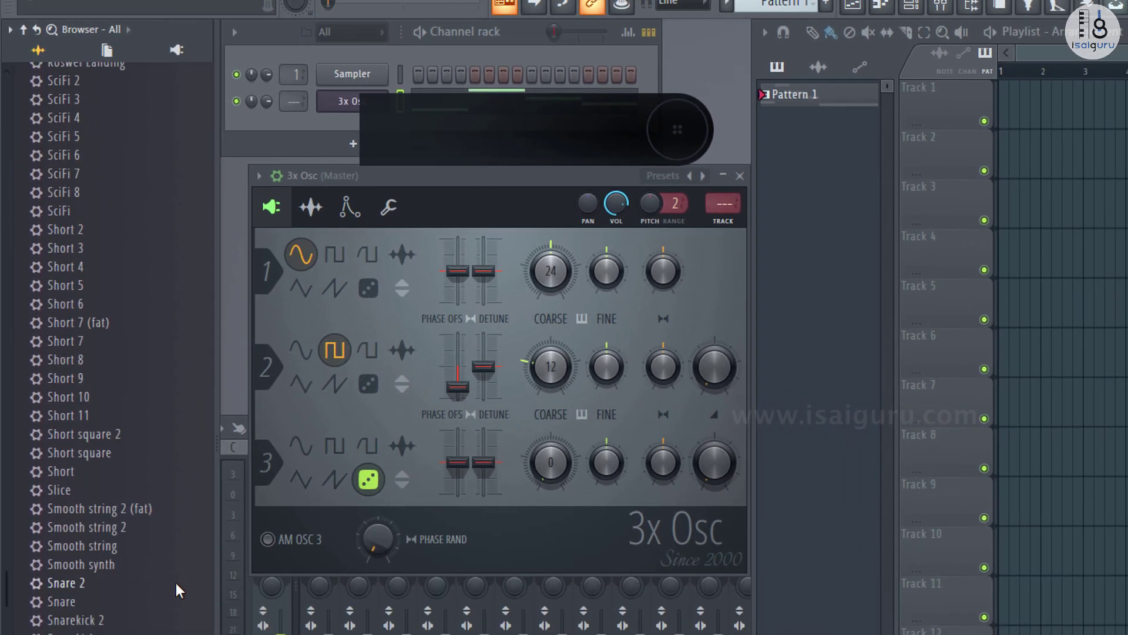
scroll(175, 583, "down", 5)
scroll(179, 593, "up", 20)
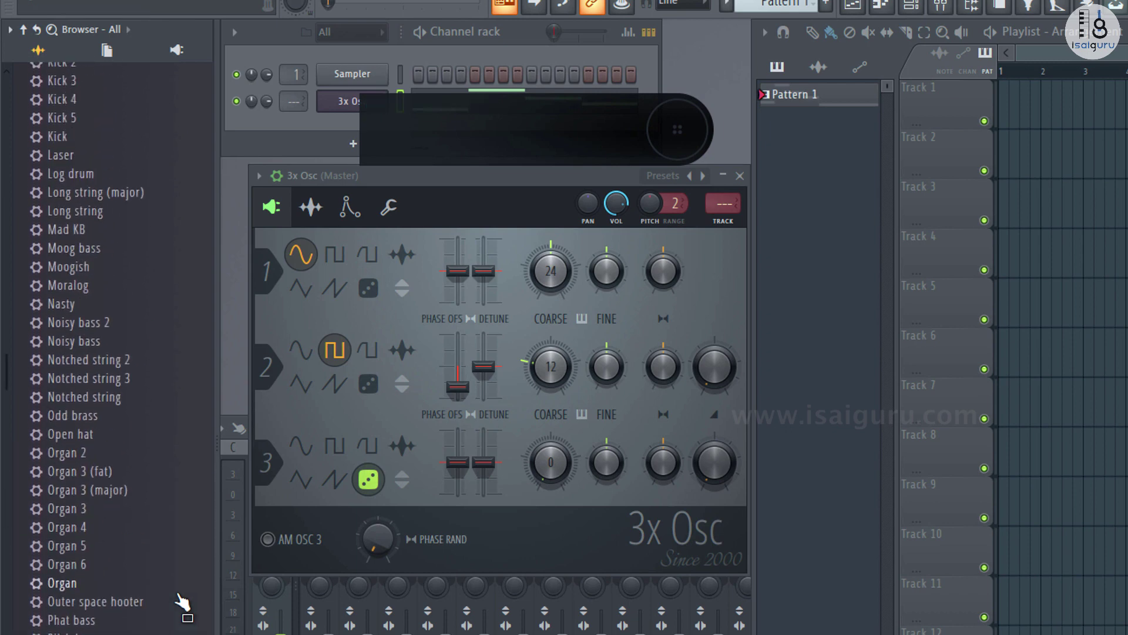
scroll(182, 600, "up", 3)
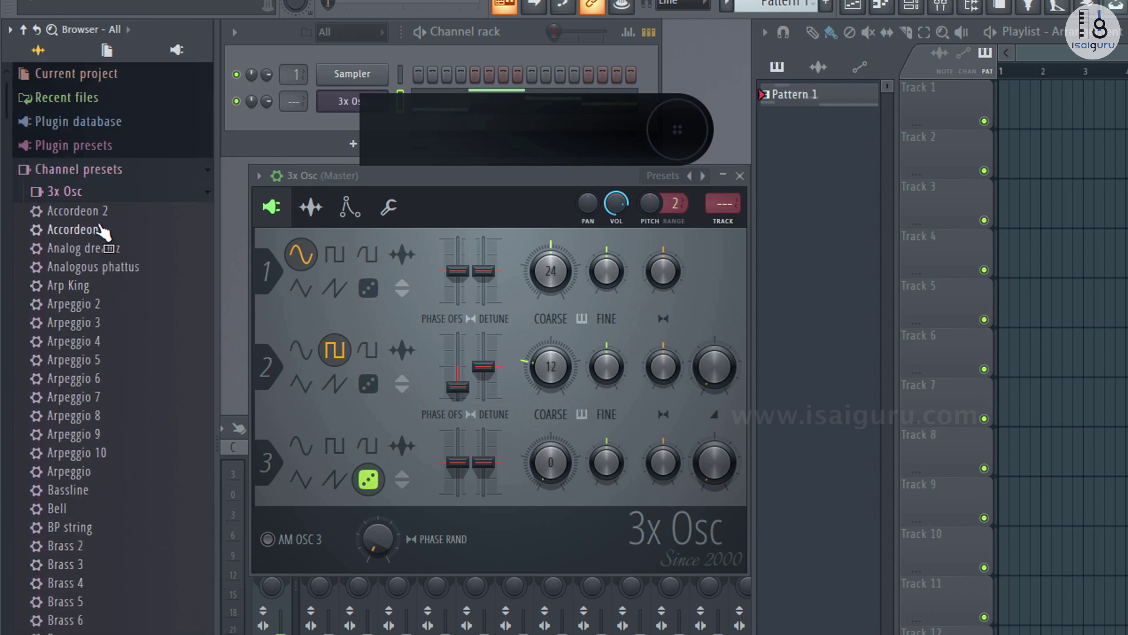
Load and audition the presets Accordeon 2, Accordeon, Arp King, Arpeggio 6, Bassline and Bell one after another
left_click_drag(102, 222, 580, 372)
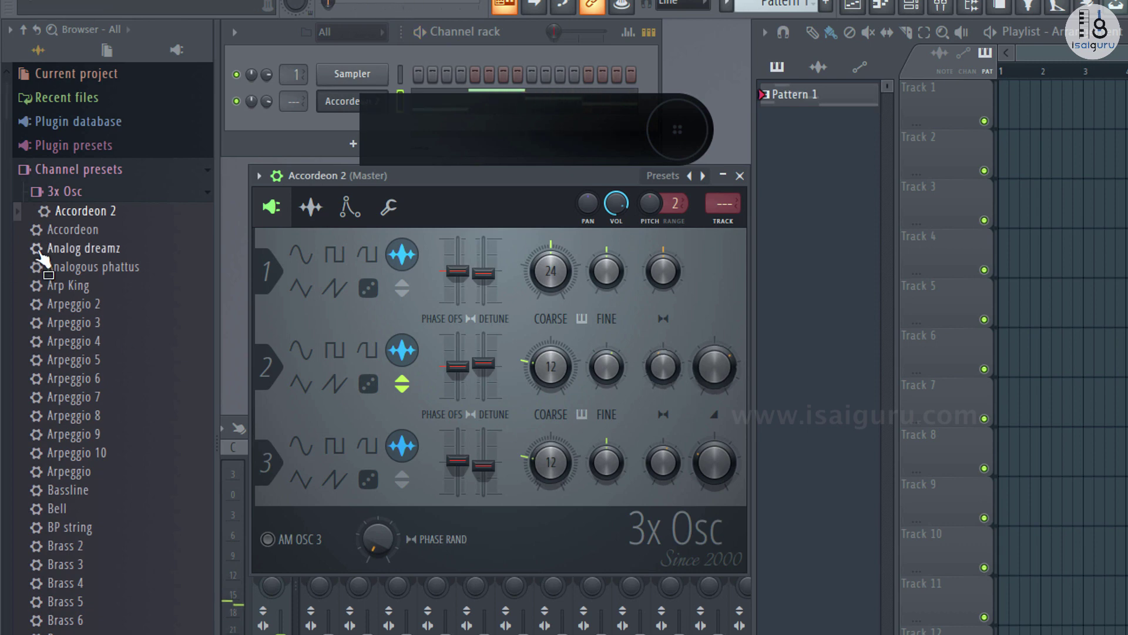
left_click(73, 229)
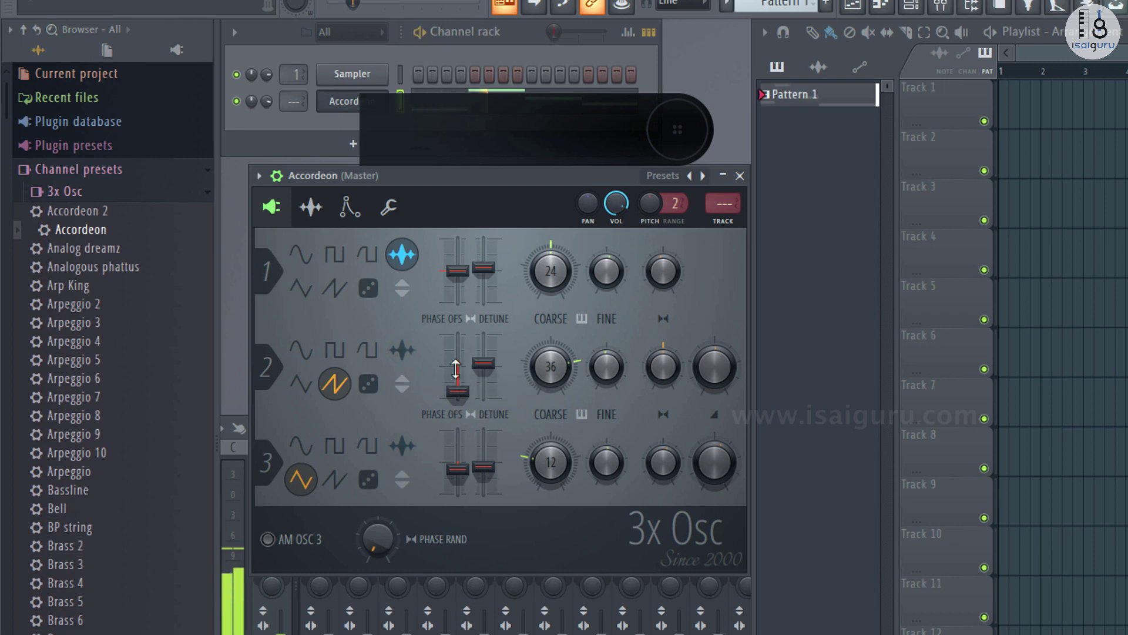
left_click(73, 285)
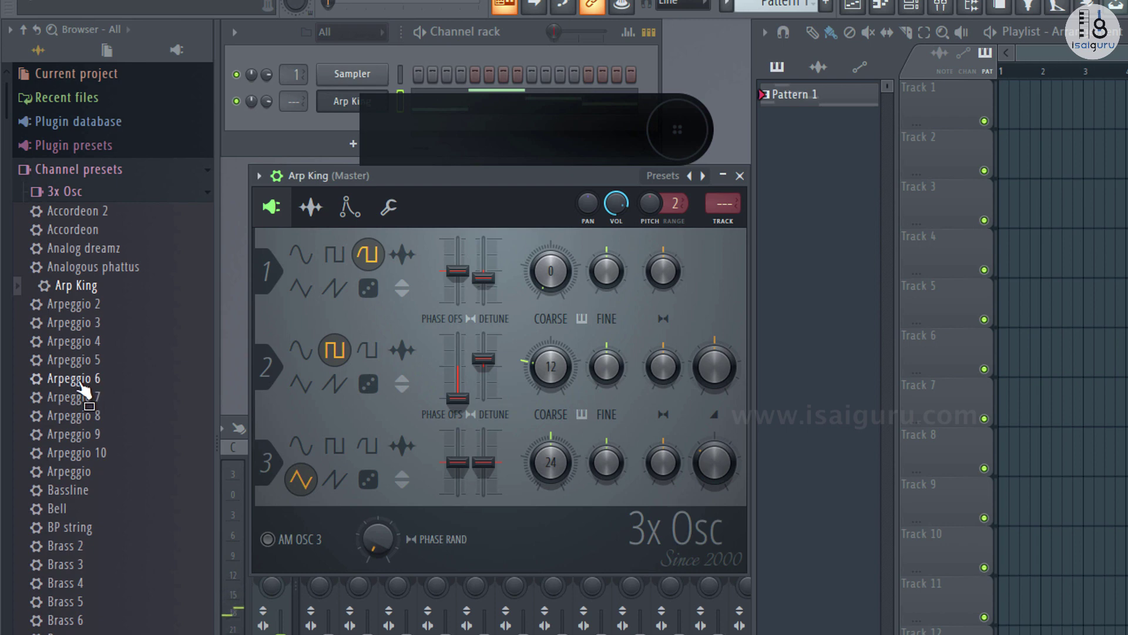
left_click_drag(80, 387, 553, 398)
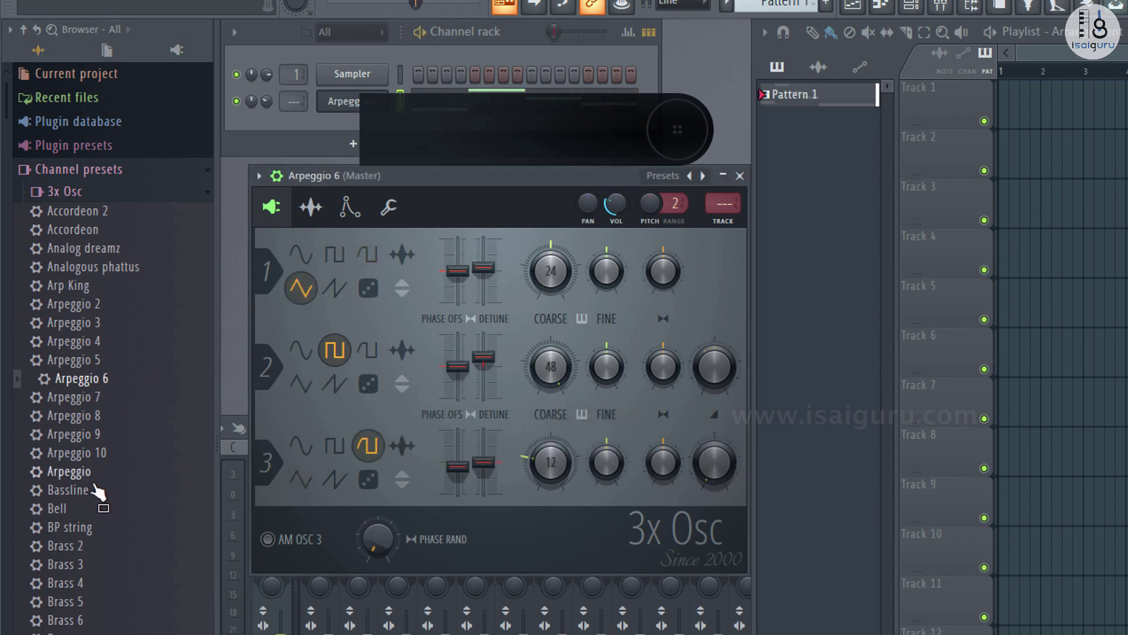
left_click_drag(96, 490, 535, 413)
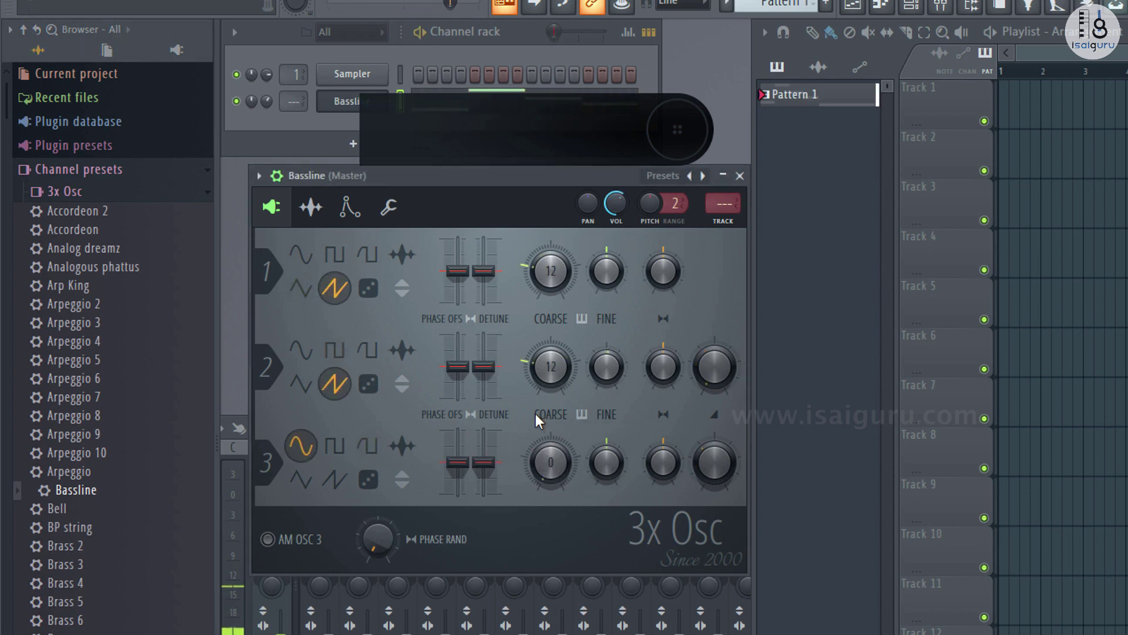
left_click_drag(42, 520, 461, 395)
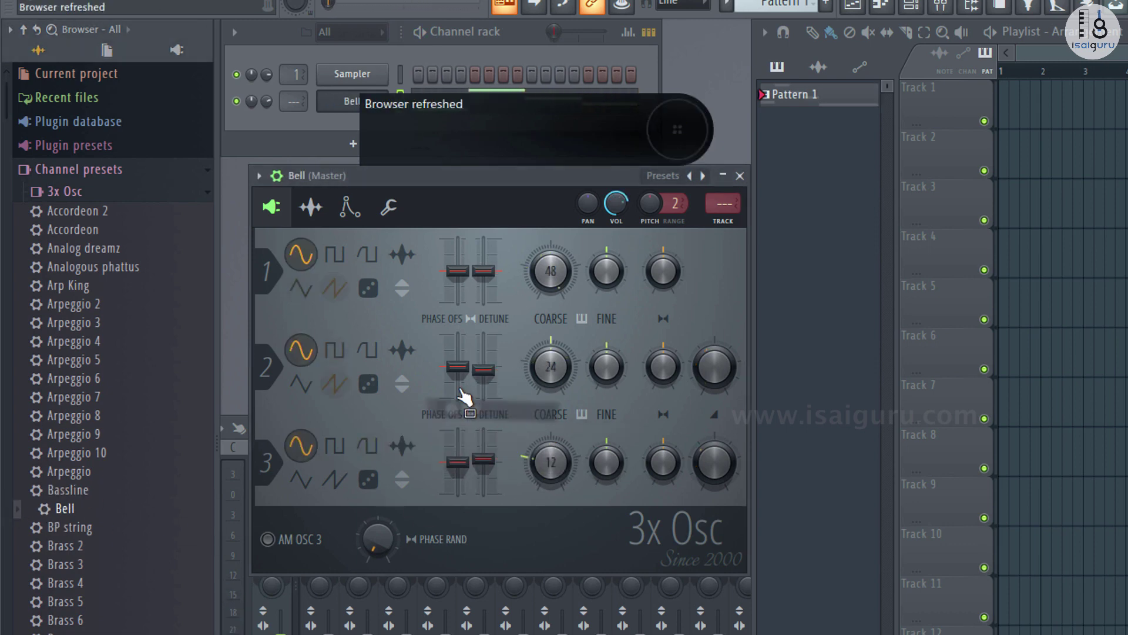
Check the sample settings of the Bell preset and return to its oscillator page
scroll(126, 578, "down", 2)
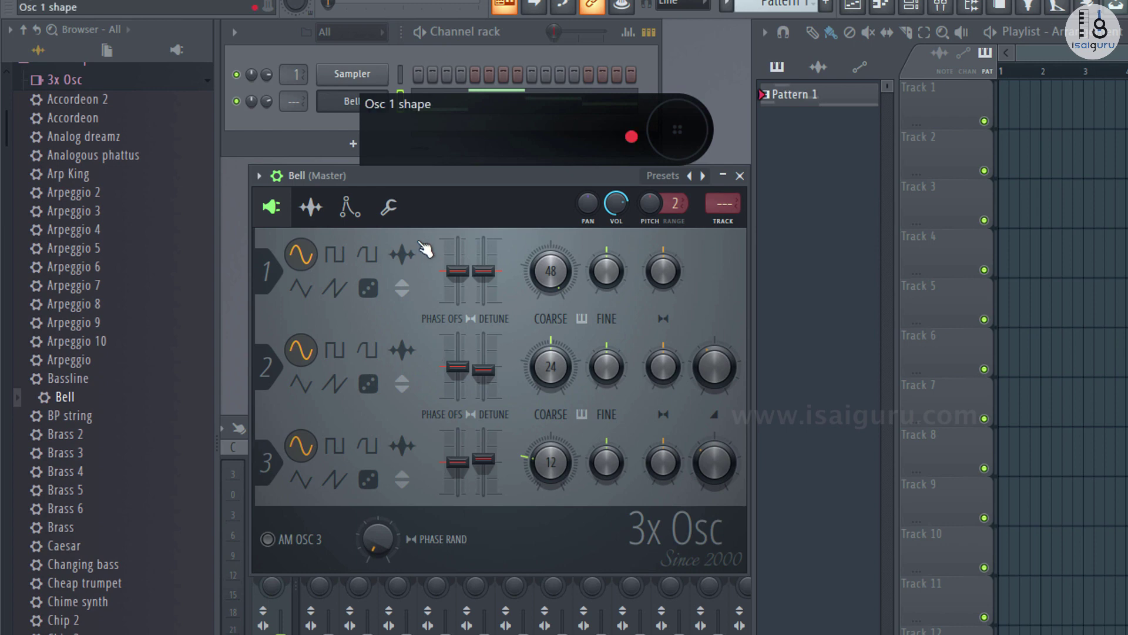
left_click(311, 210)
left_click(272, 207)
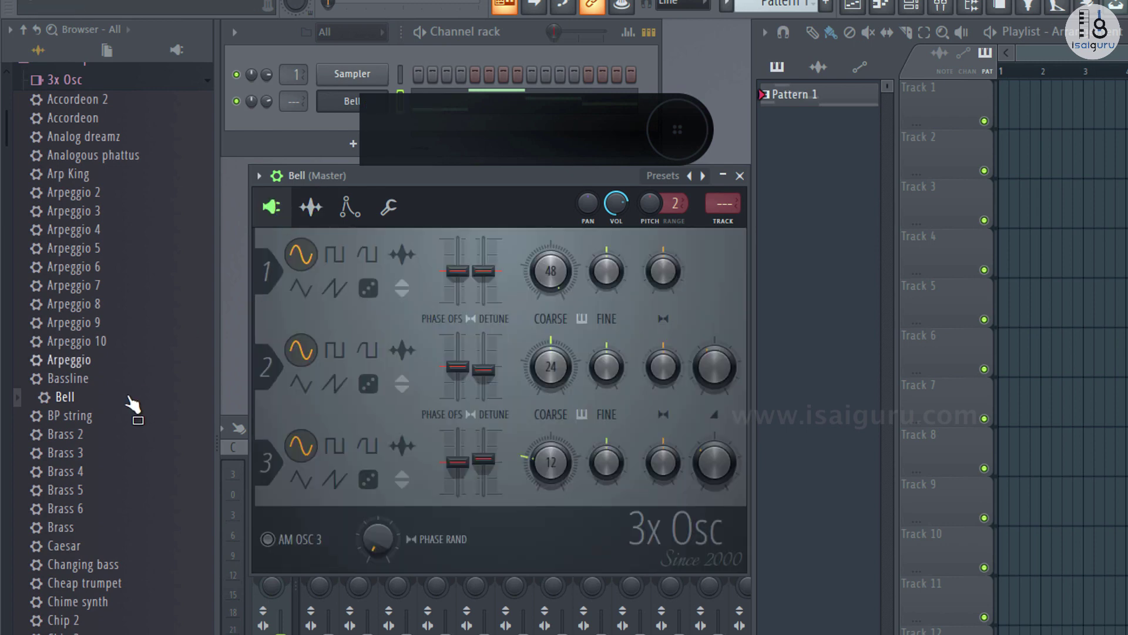
Load and audition the presets Brass 6, Brass 2, Caesar and Brass in turn, checking Brass 2's sample settings
left_click_drag(134, 404, 79, 520)
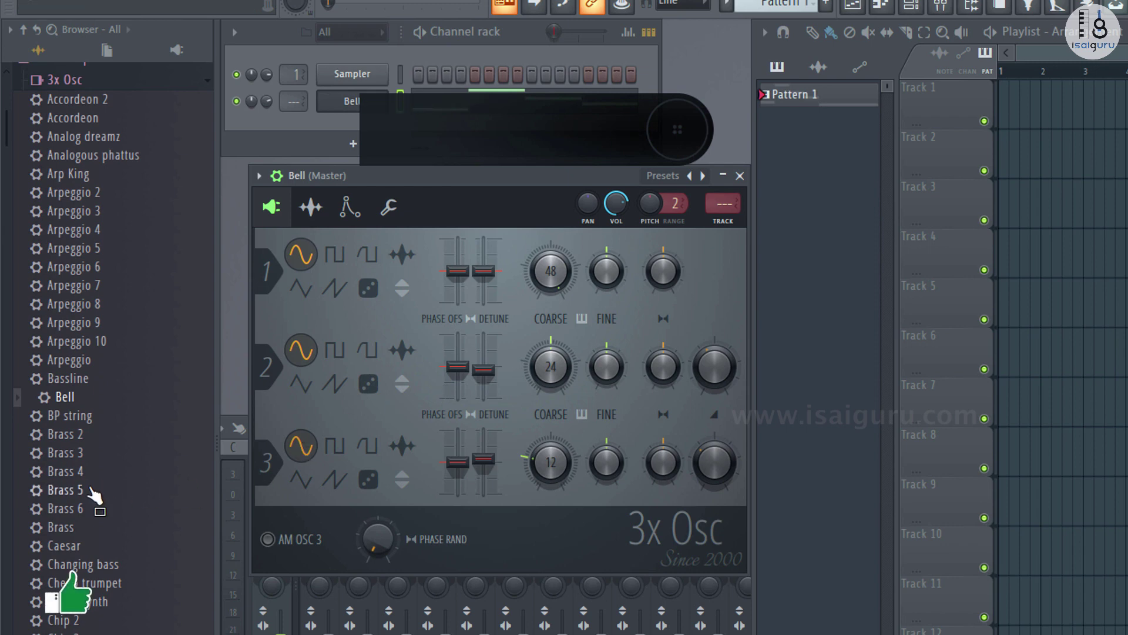
left_click_drag(70, 508, 574, 426)
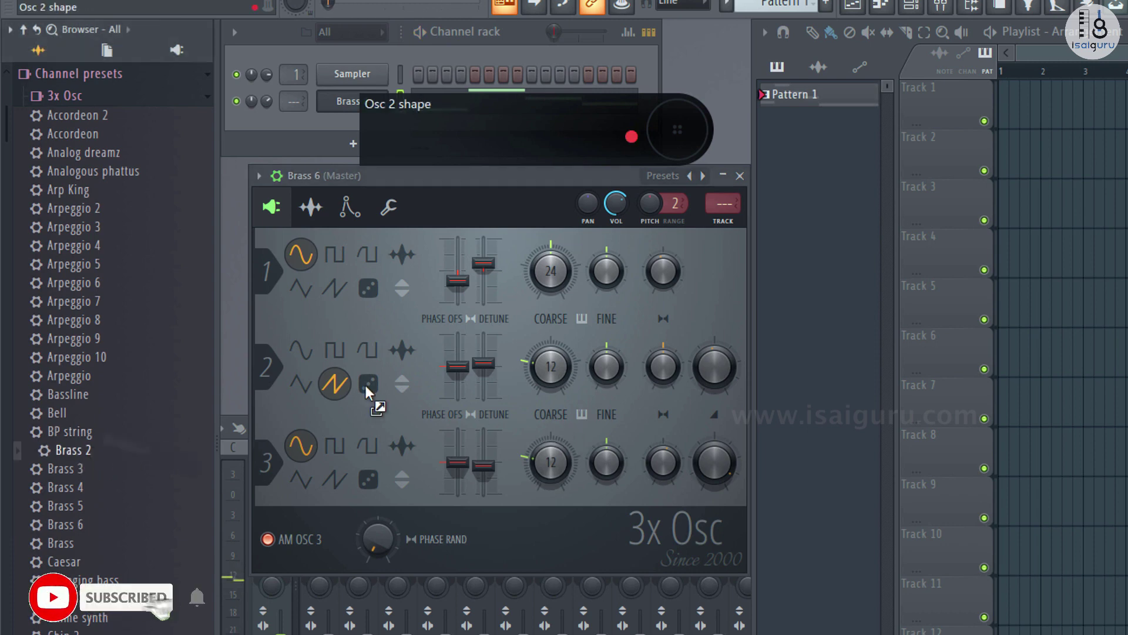
left_click_drag(365, 386, 486, 337)
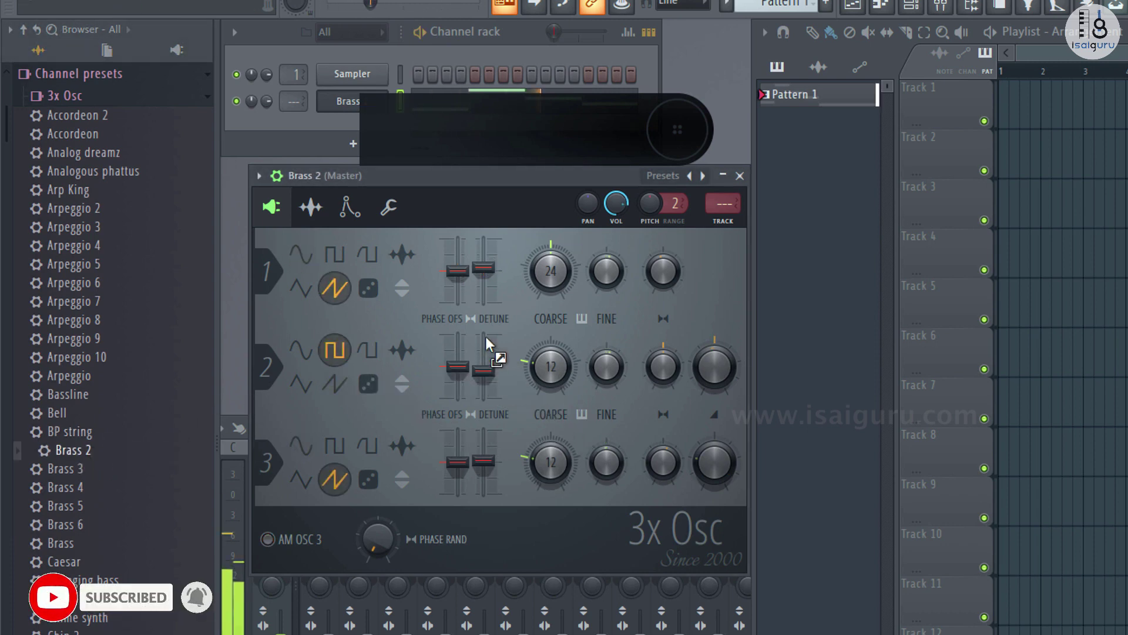
left_click(311, 206)
left_click(271, 207)
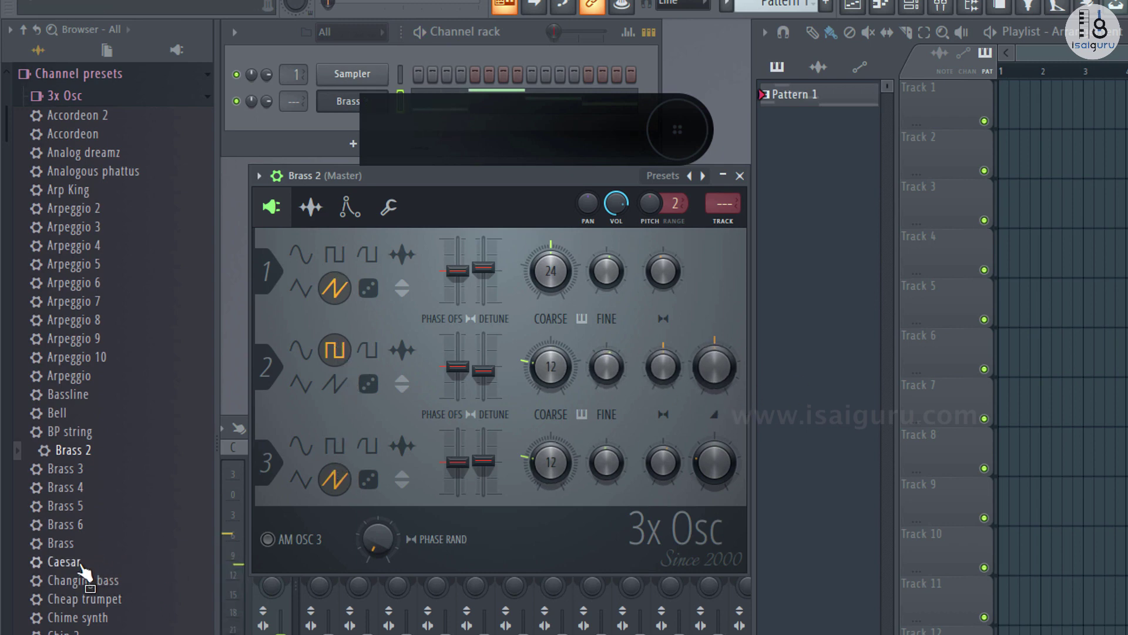
left_click_drag(81, 566, 477, 407)
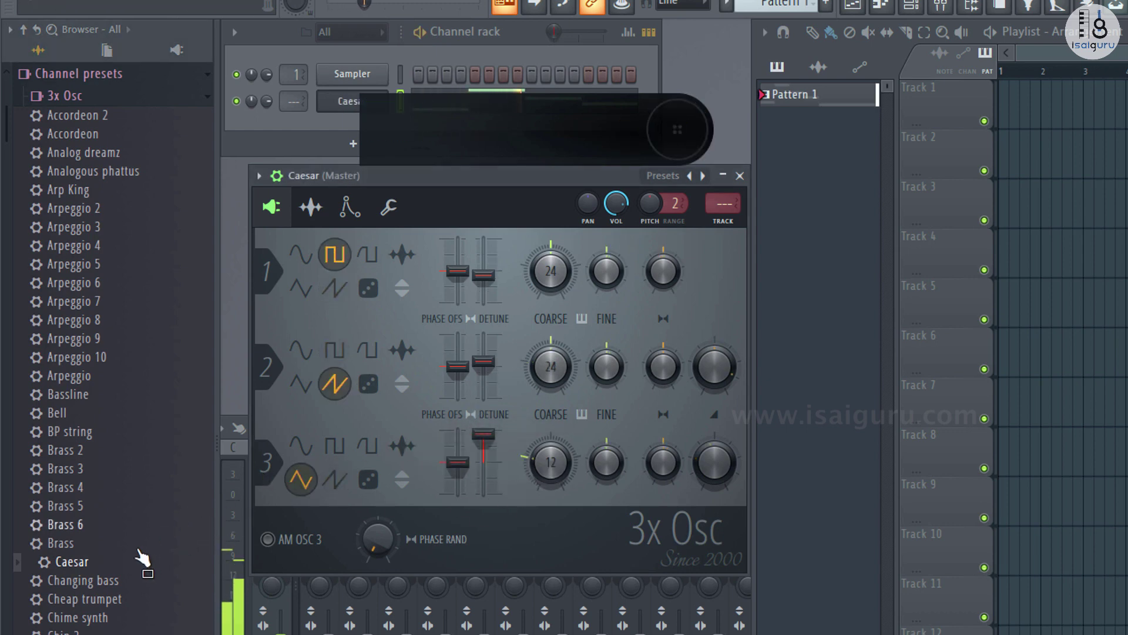
left_click_drag(69, 543, 482, 399)
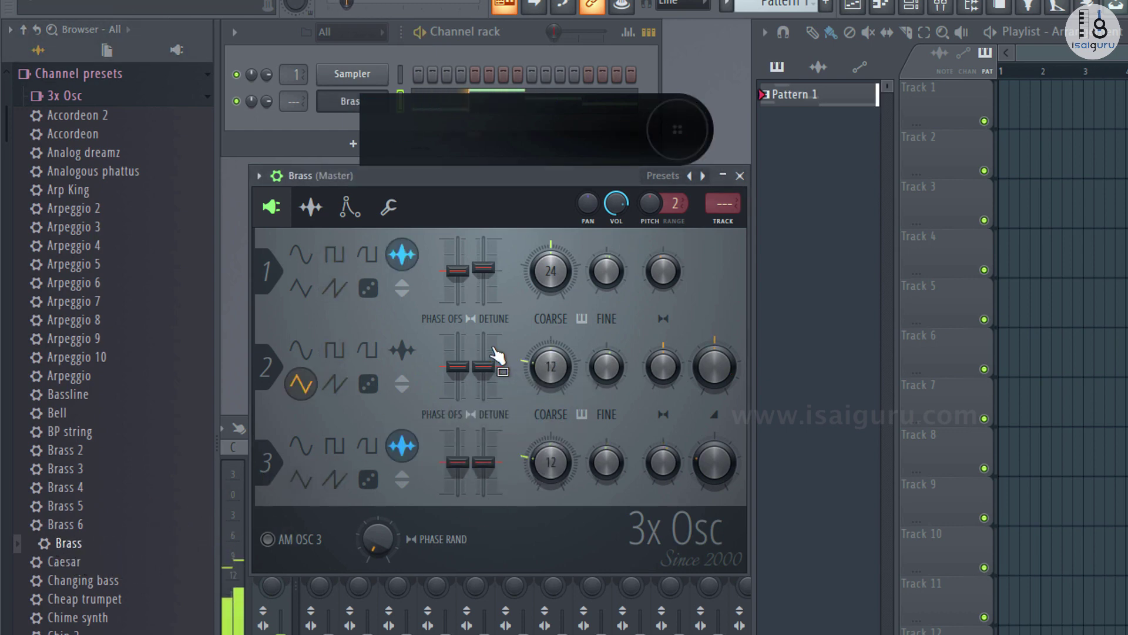
Load the Flute preset into the 3x Osc channel and check its sample settings before returning to the oscillators
scroll(174, 608, "down", 6)
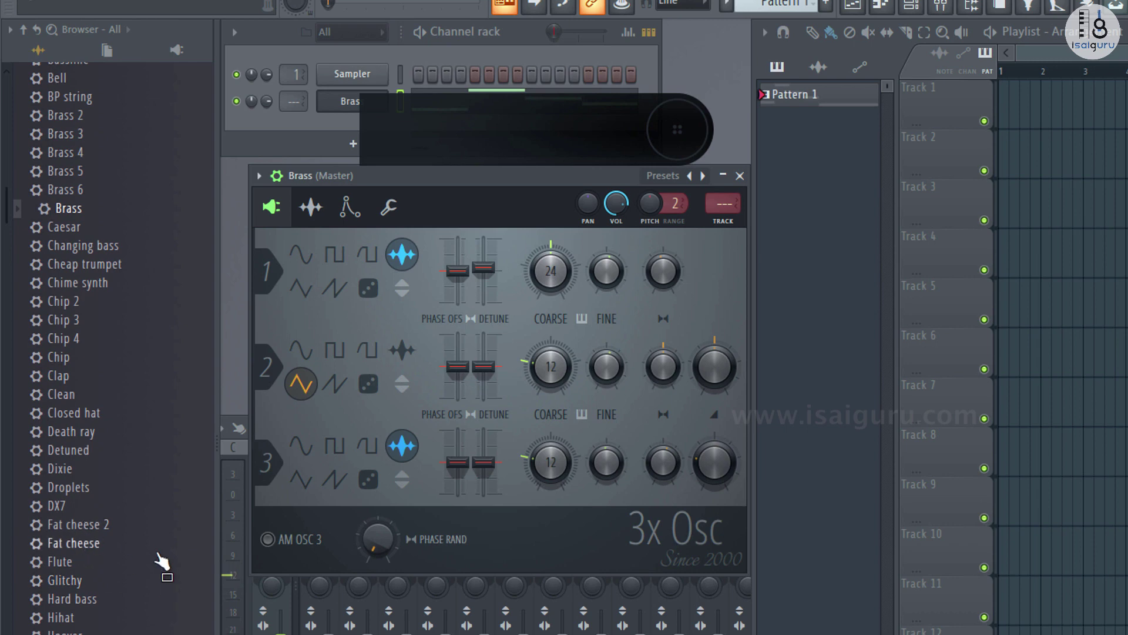
left_click_drag(65, 563, 545, 376)
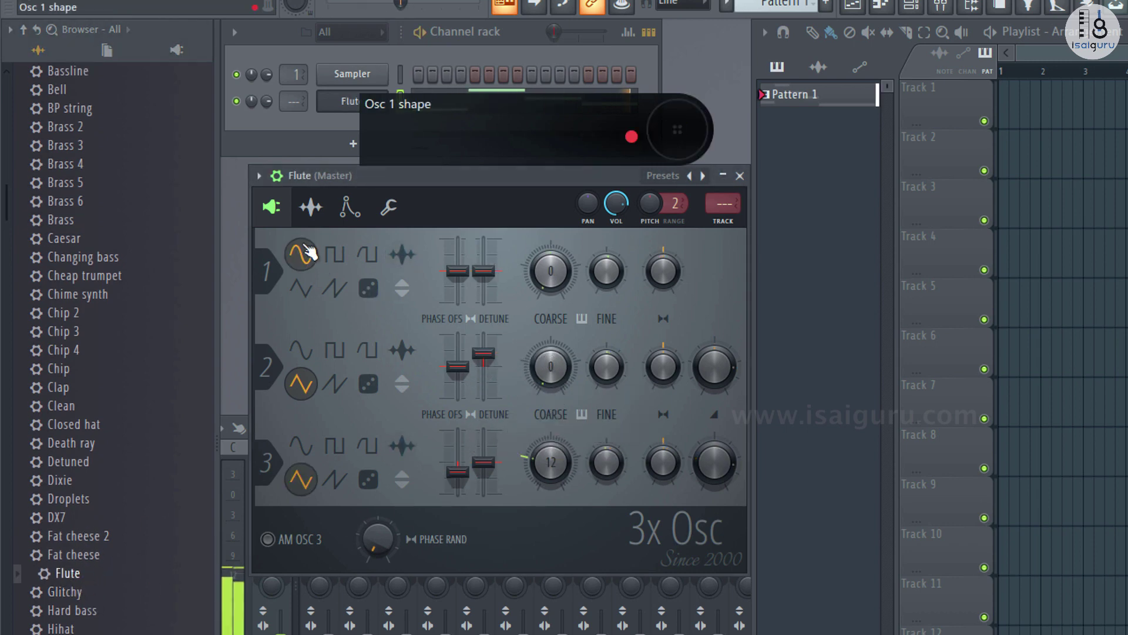
left_click(310, 208)
left_click(272, 207)
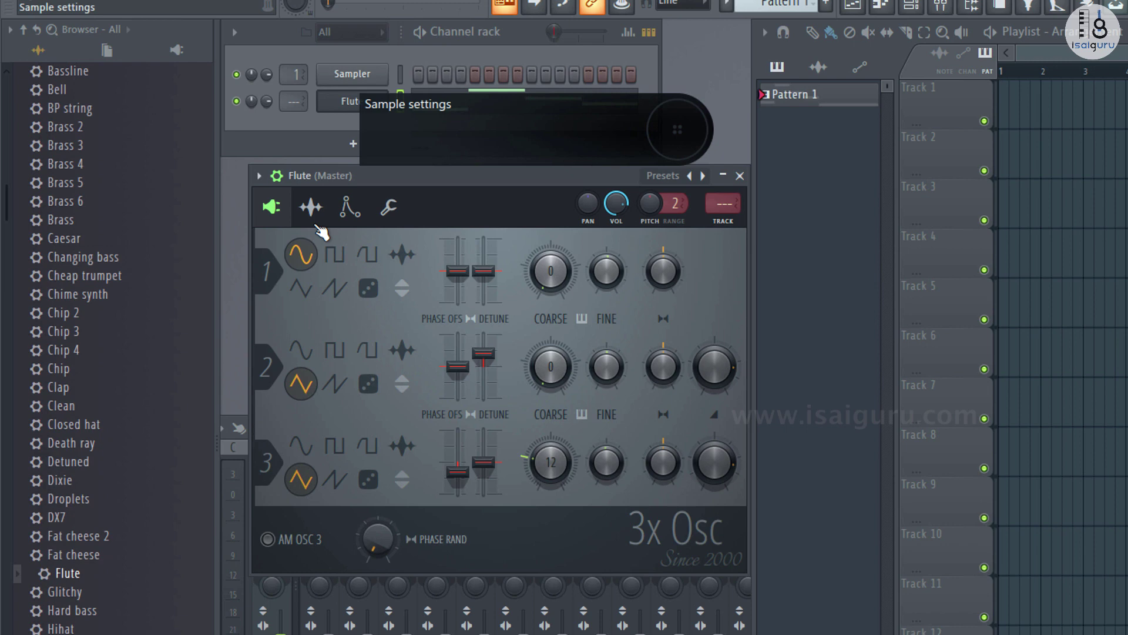
Load and audition the presets DX7, Droplets, Kick and Moogish in turn in the 3x Osc channel
left_click(58, 517)
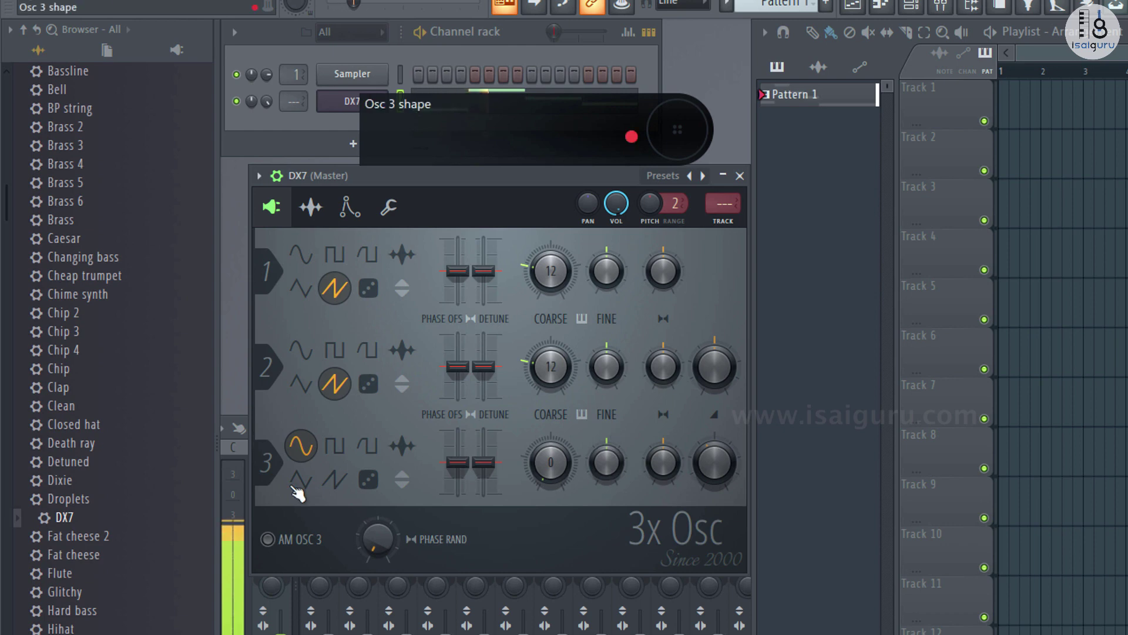
left_click_drag(64, 498, 453, 411)
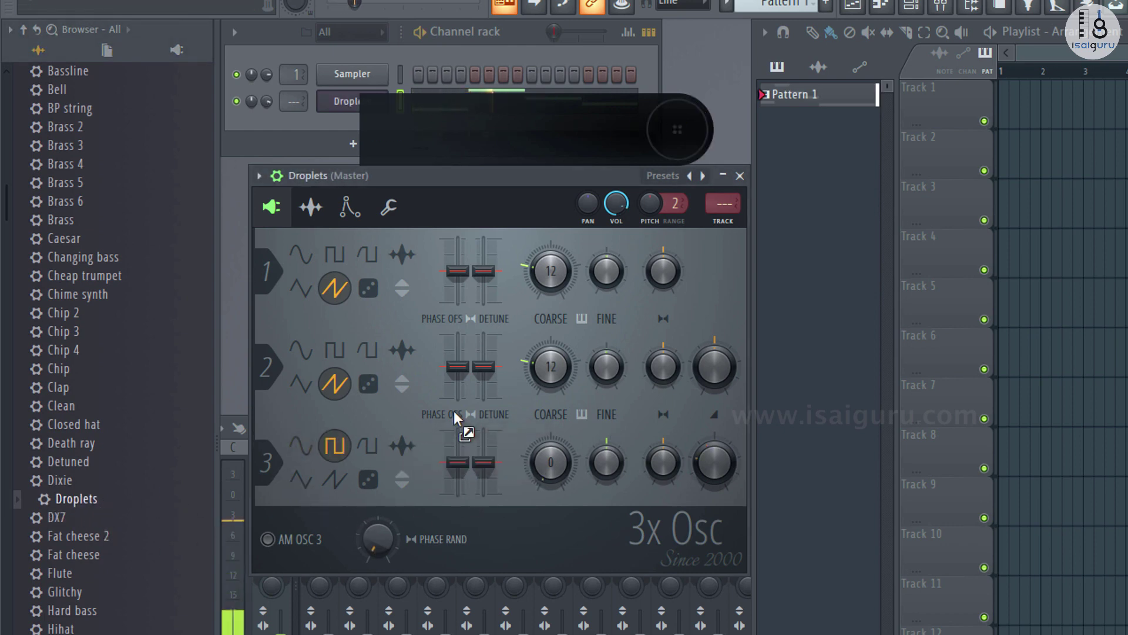
scroll(52, 618, "down", 6)
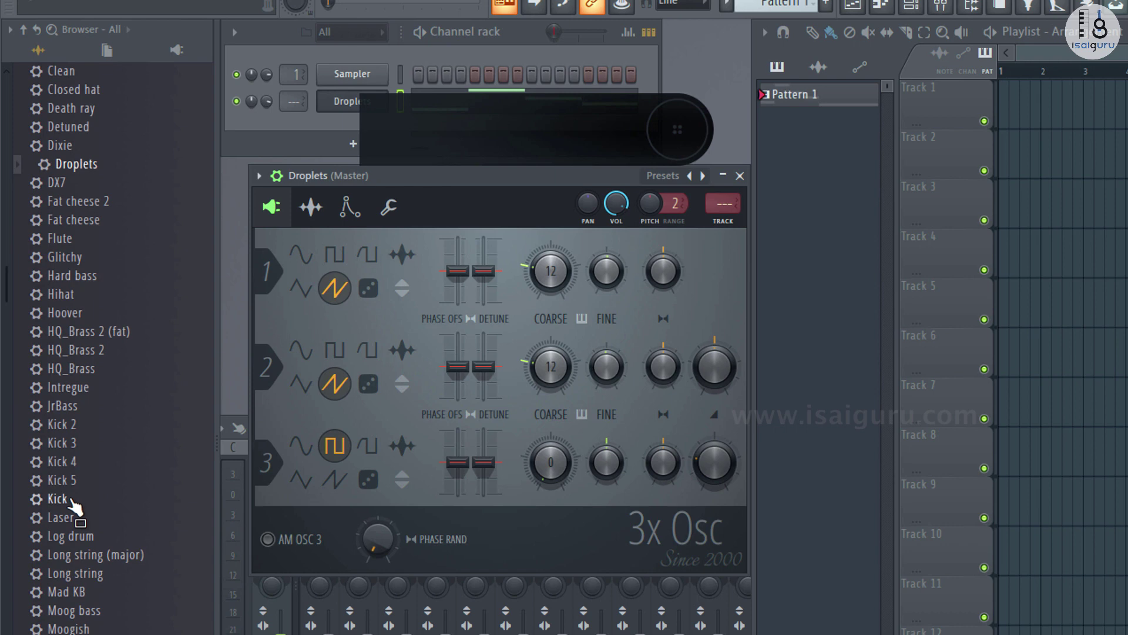
left_click_drag(71, 501, 513, 396)
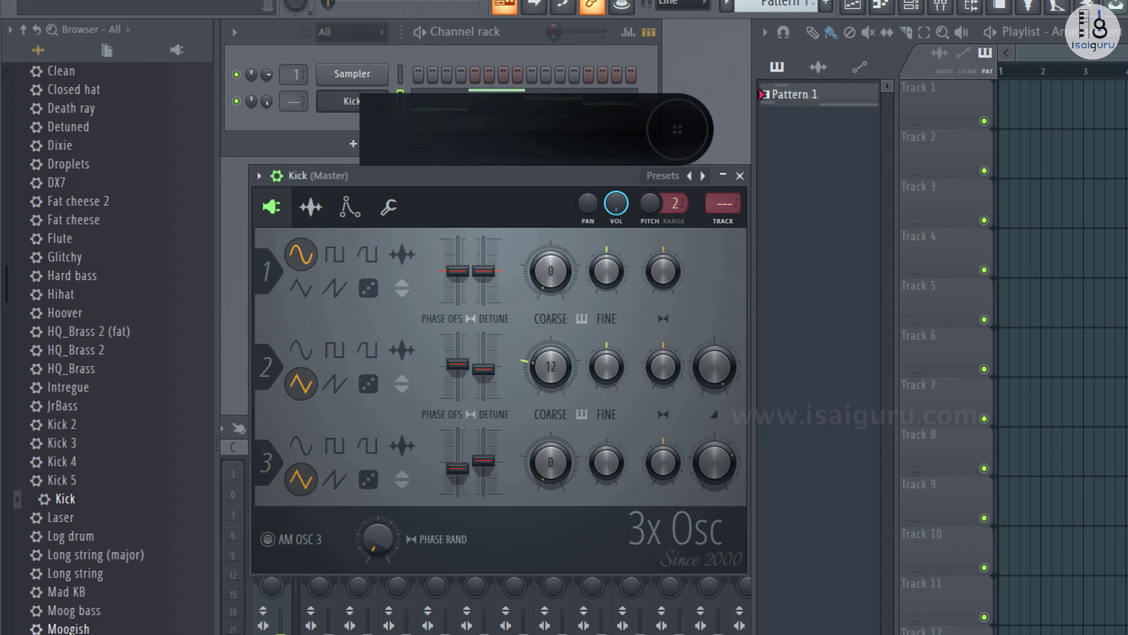
left_click_drag(65, 628, 549, 450)
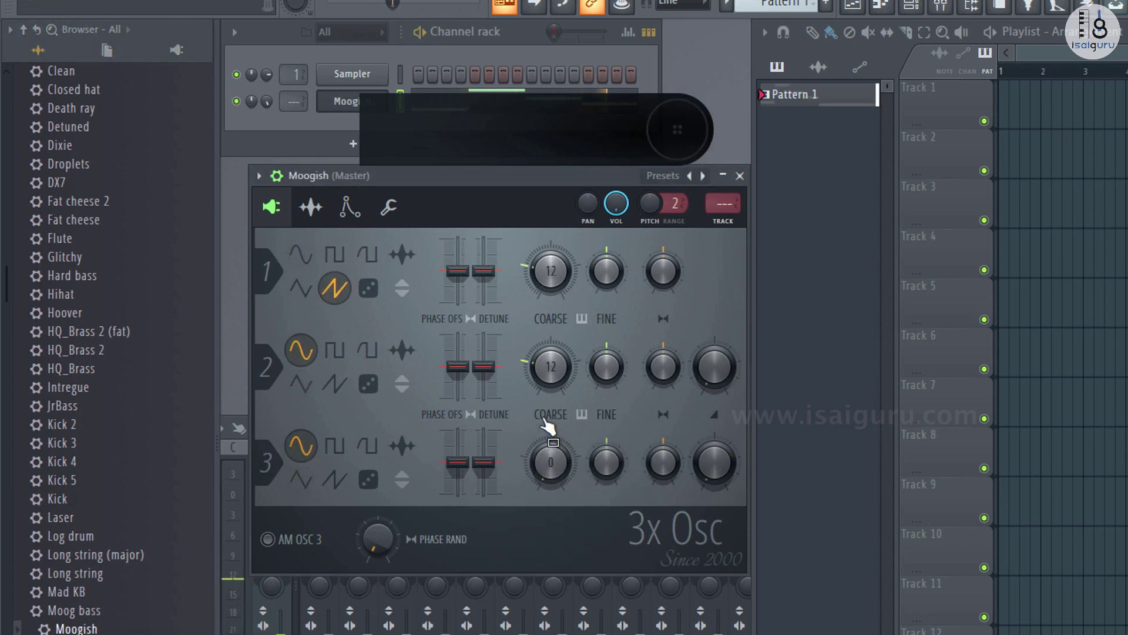
Load the Organ 2 preset into the 3x Osc channel and play the pattern to hear it
scroll(120, 408, "down", 8)
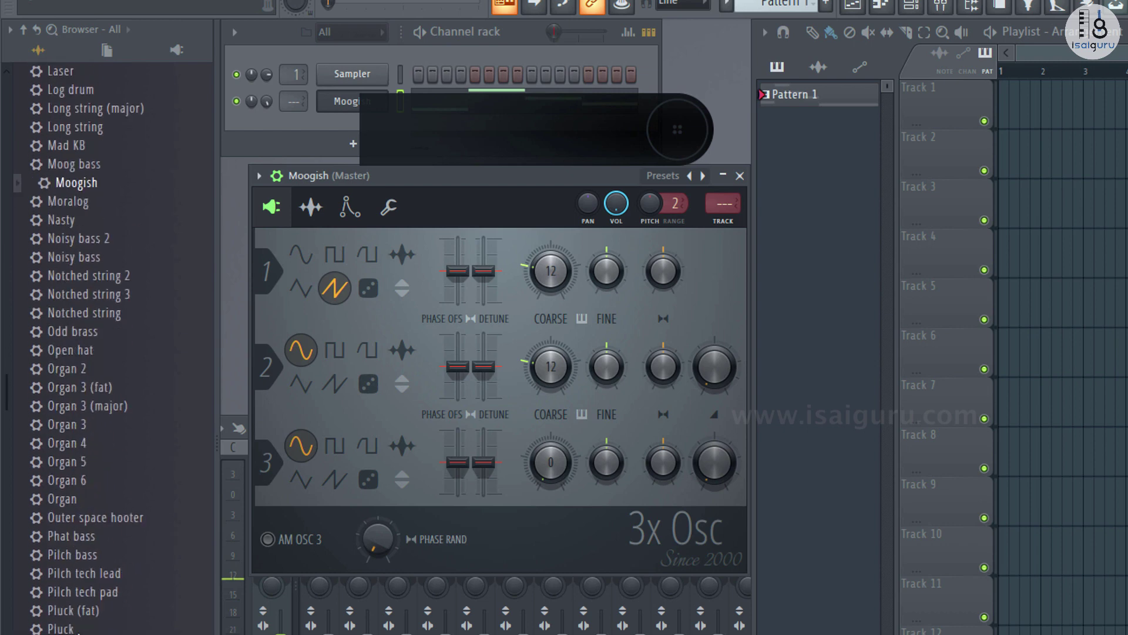
left_click_drag(71, 369, 577, 340)
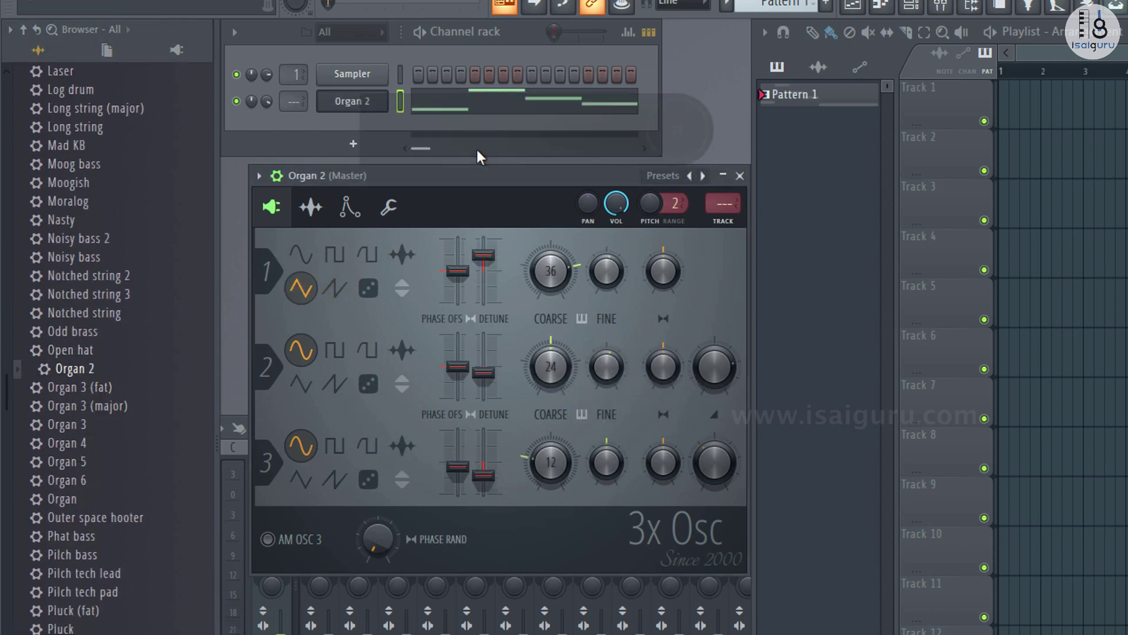
left_click_drag(113, 405, 110, 407)
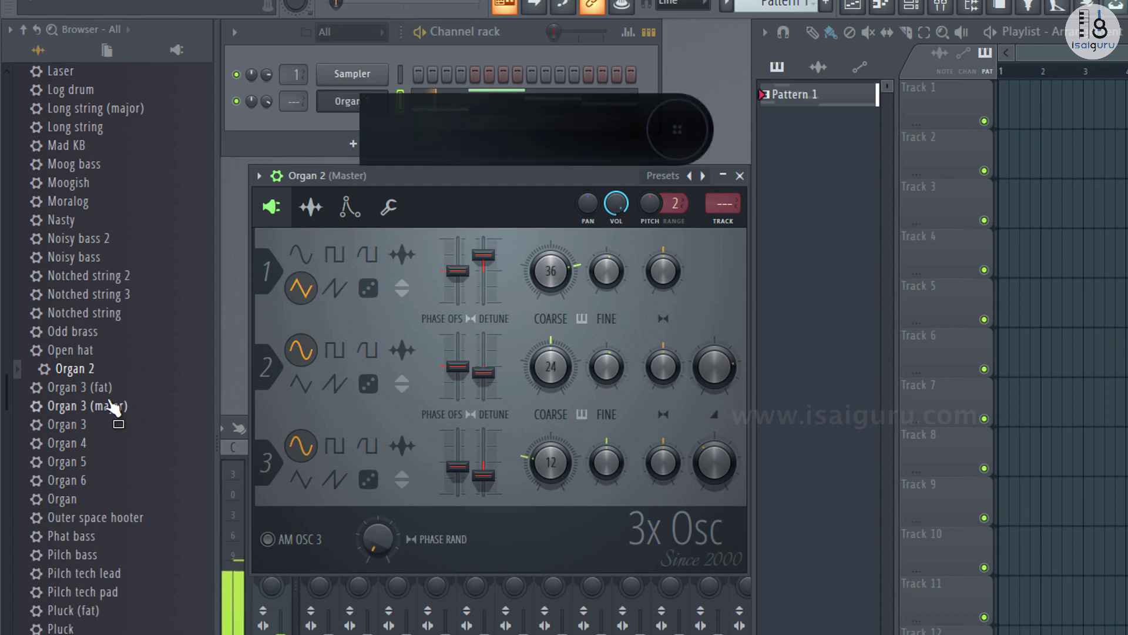
key("space")
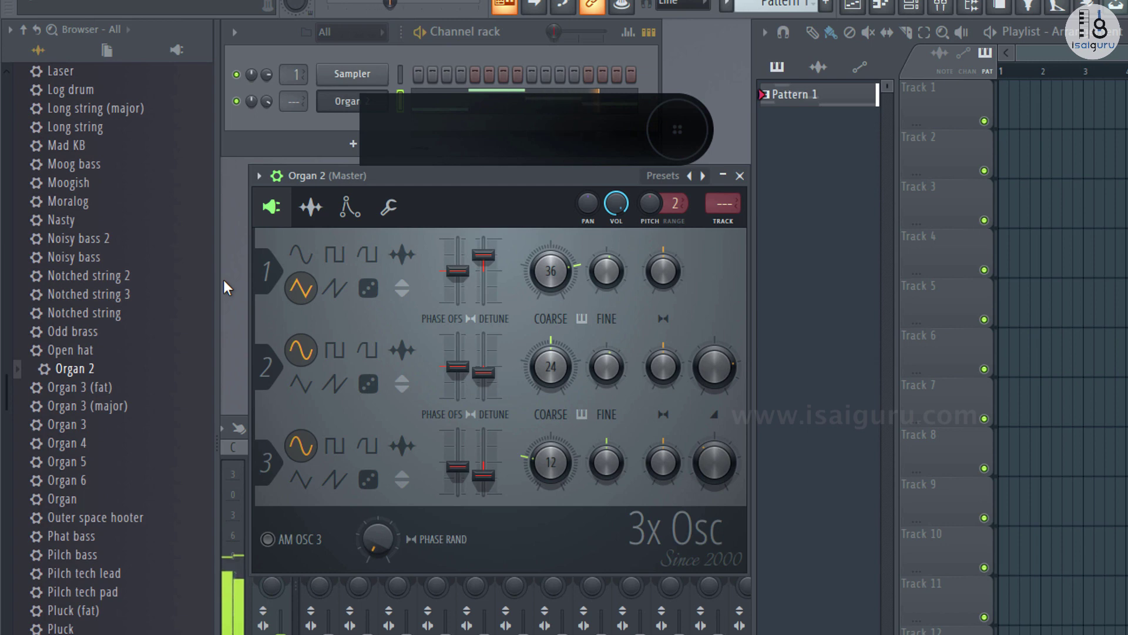
left_click(211, 239)
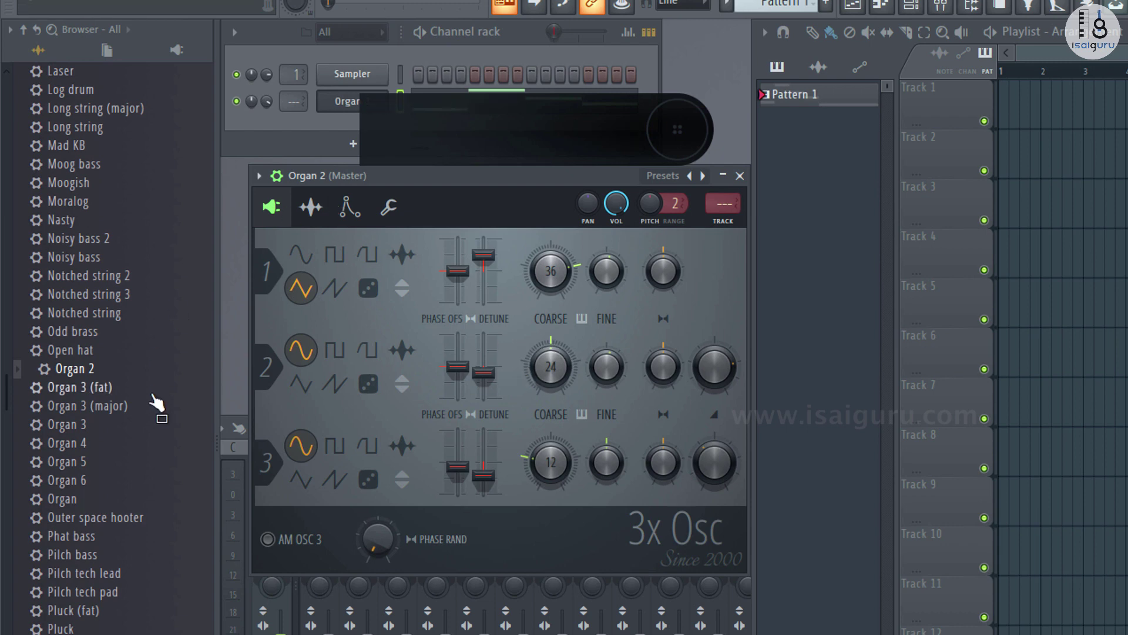
Load the Organ 4 and Pluck presets one after the other and audition them with the pattern
left_click_drag(73, 443, 515, 401)
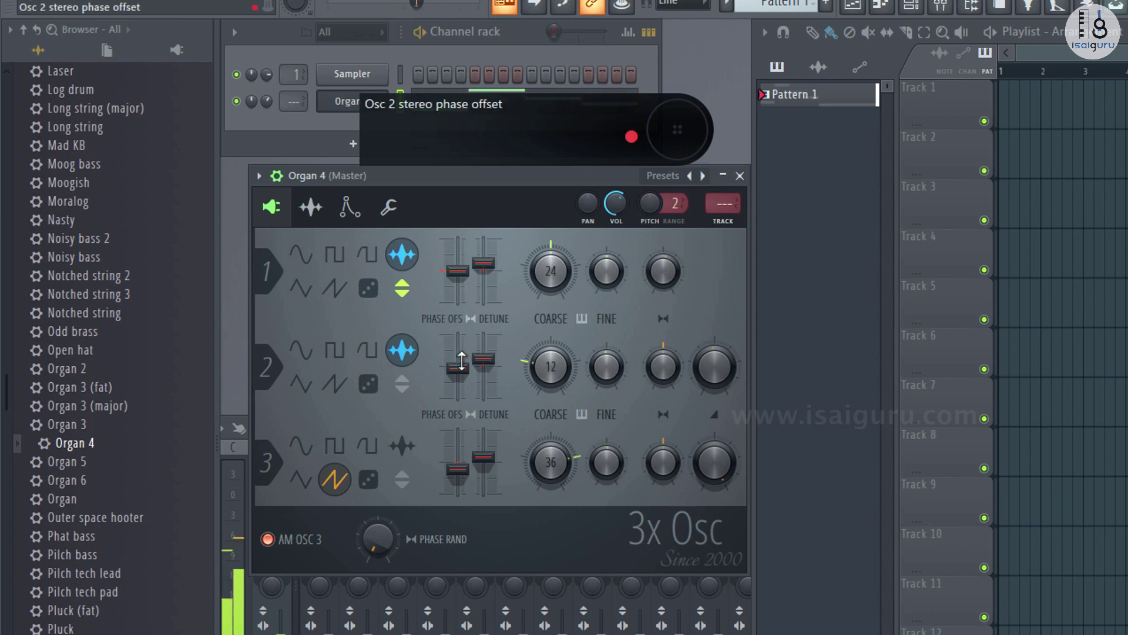
key("space")
scroll(111, 353, "down", 8)
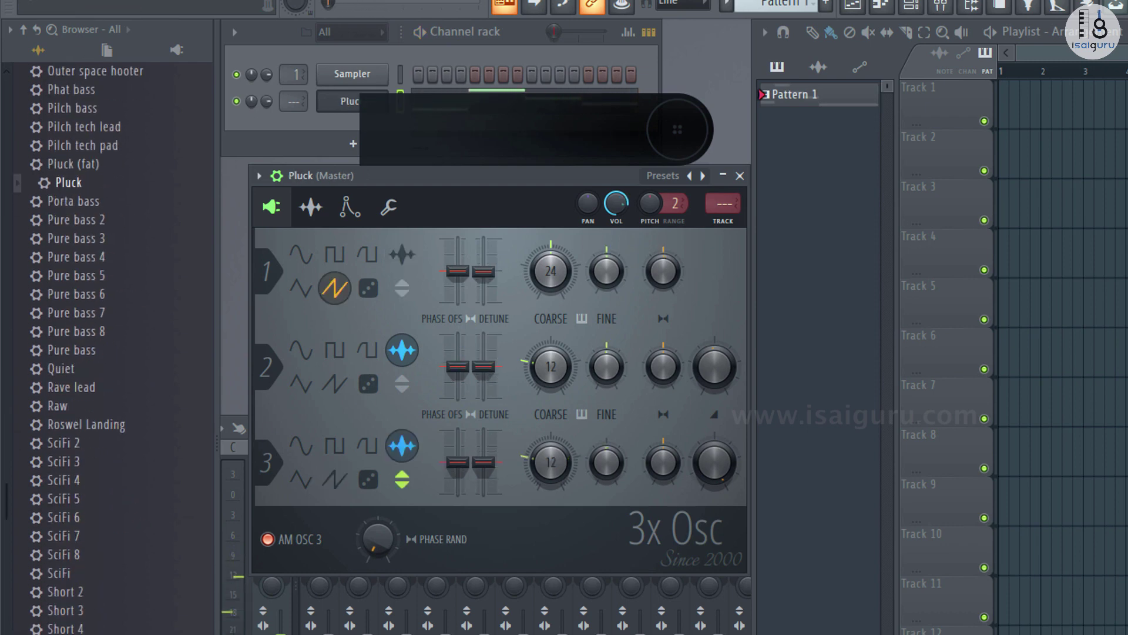
Load and audition the String preset, followed by the Synth bass preset, in the 3x Osc channel
scroll(88, 352, "down", 6)
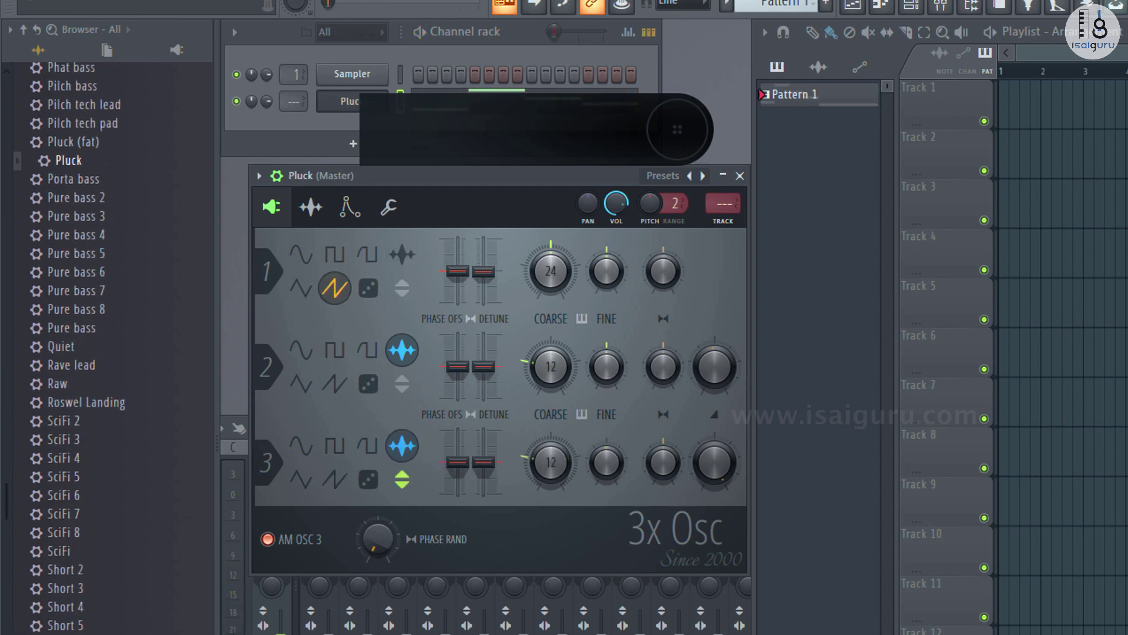
scroll(161, 626, "down", 8)
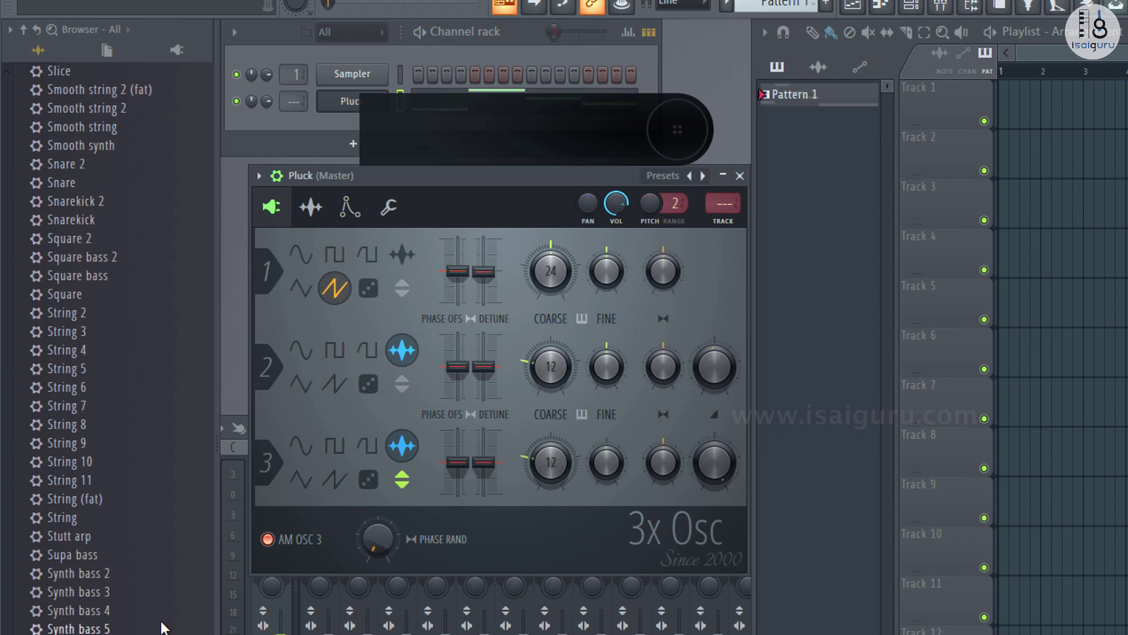
left_click(71, 517)
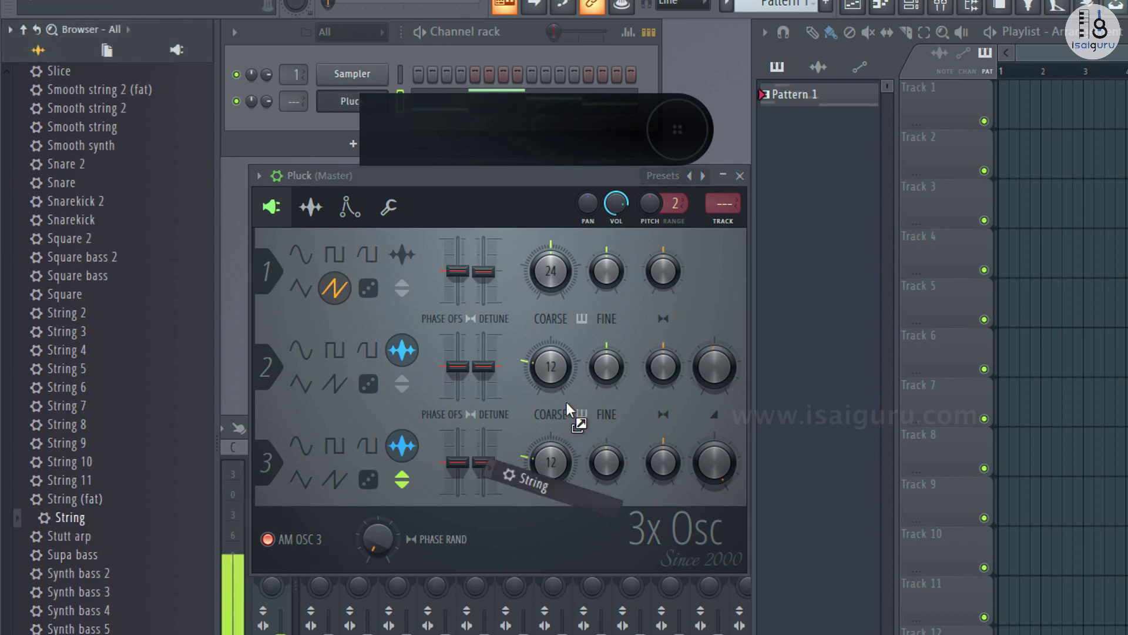
key("space")
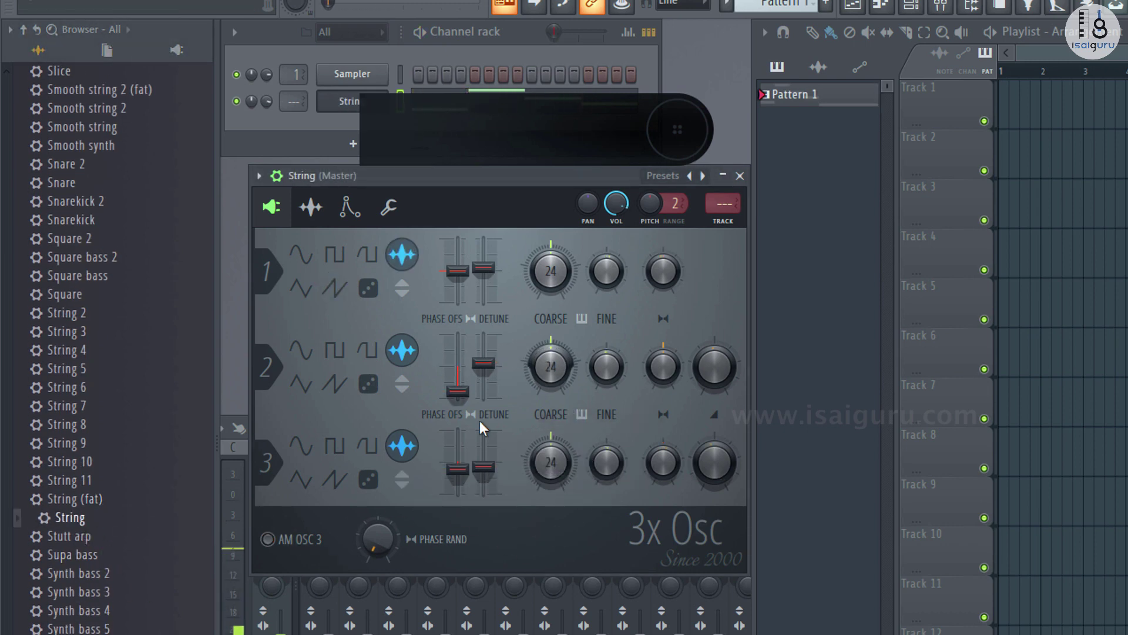
scroll(112, 352, "down", 2)
scroll(111, 352, "down", 6)
left_click(82, 295)
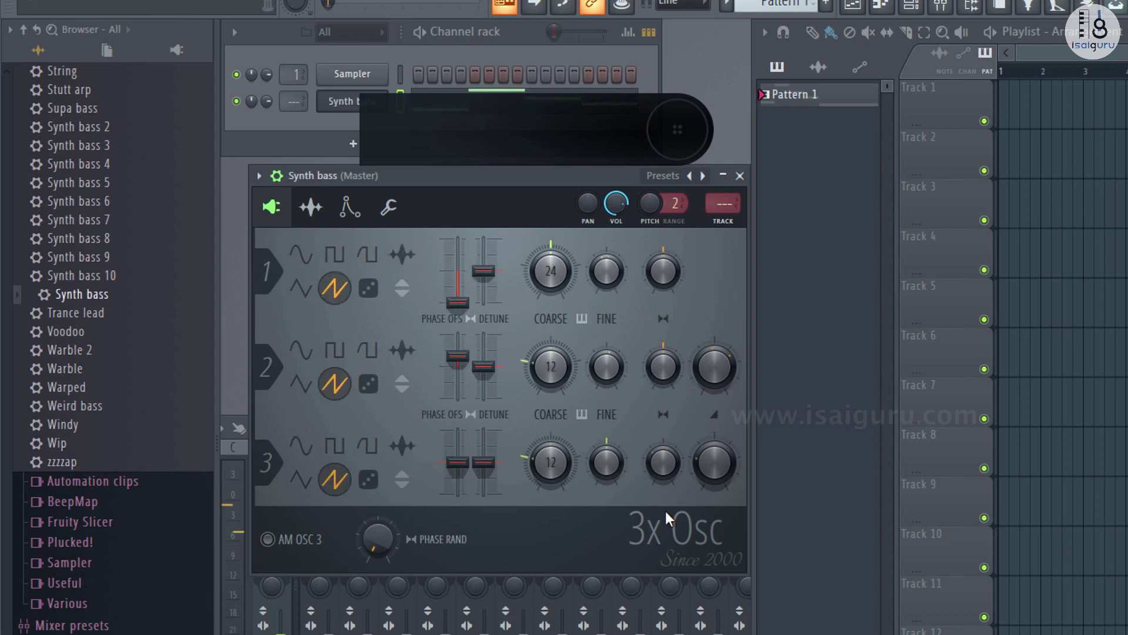
Try oscillator 3's amplitude modulation and the stereo phase randomness on Synth bass, and switch the modulation back off
left_click(268, 539)
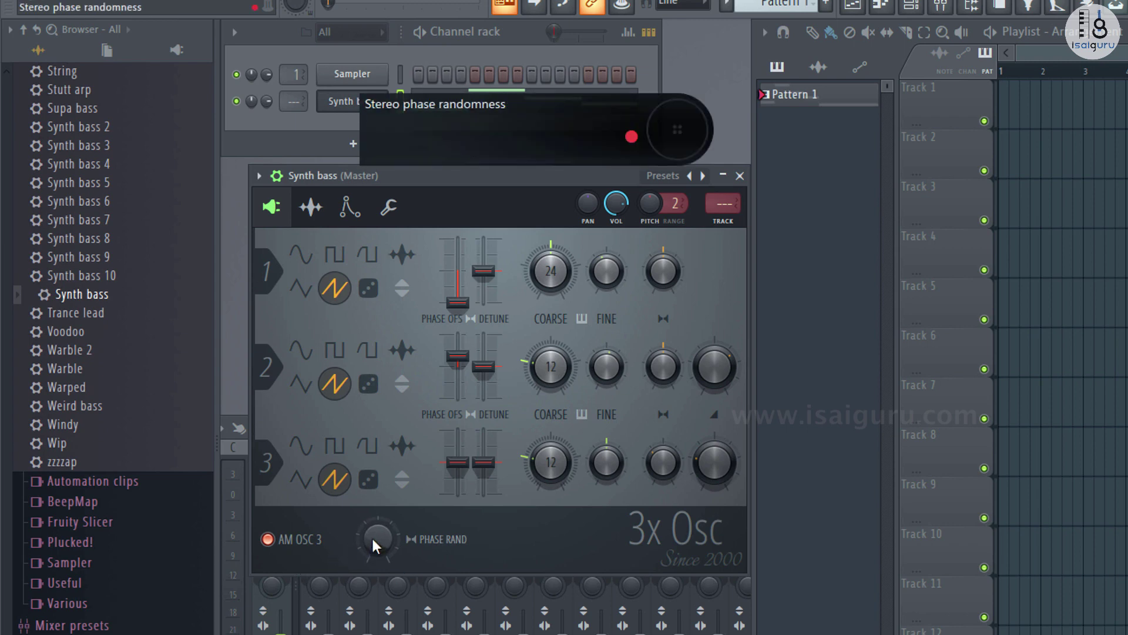
mouse_move(372, 536)
left_mouse_down()
mouse_move(378, 493)
mouse_move(379, 546)
left_mouse_up()
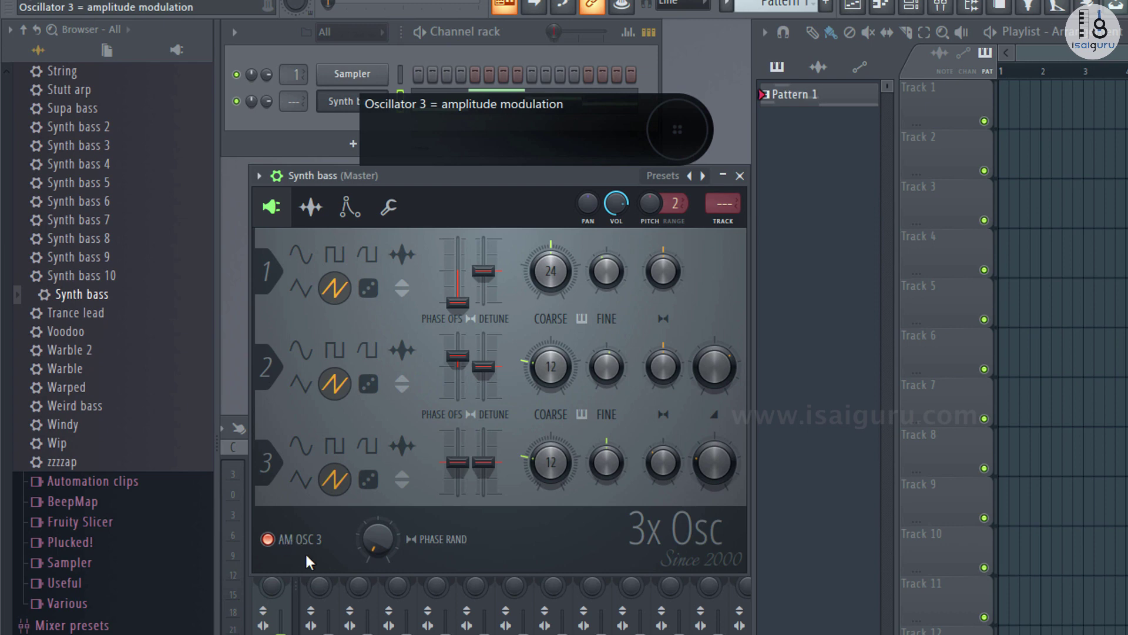
left_click(271, 541)
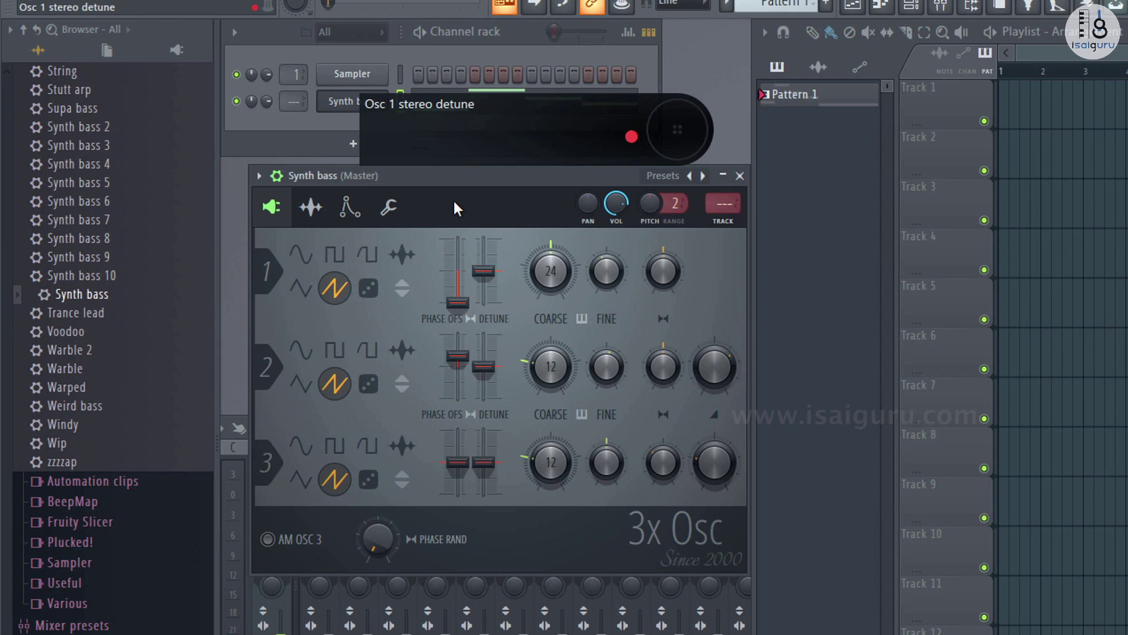
Collapse the browser to its top-level folders
left_click(24, 30)
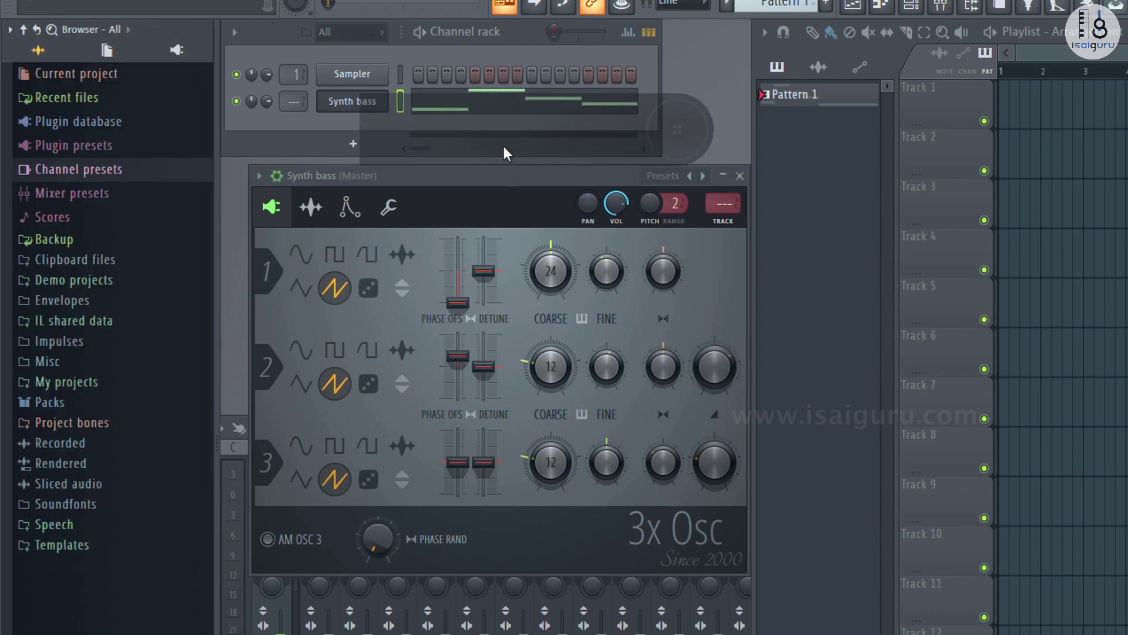